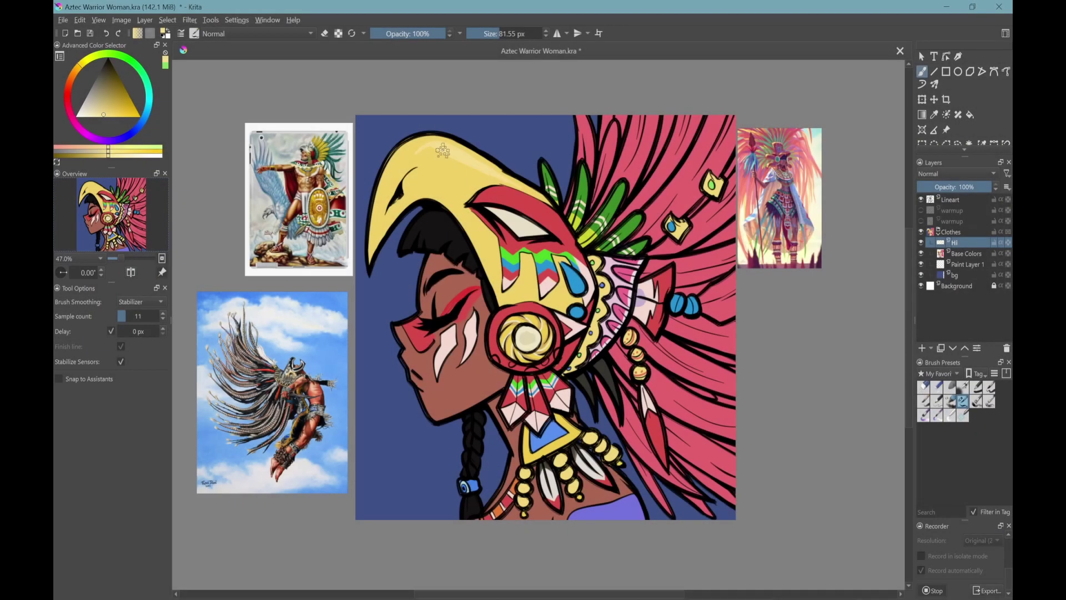
- Paint a soft pale highlight along the top of the eagle headdress's yellow beak and sample the yellow, undoing the first stroke
drag(430, 146, 478, 175)
key(ctrl+z)
mouse_move(430, 150)
mouse_down()
mouse_move(452, 150)
mouse_move(484, 184)
mouse_up()
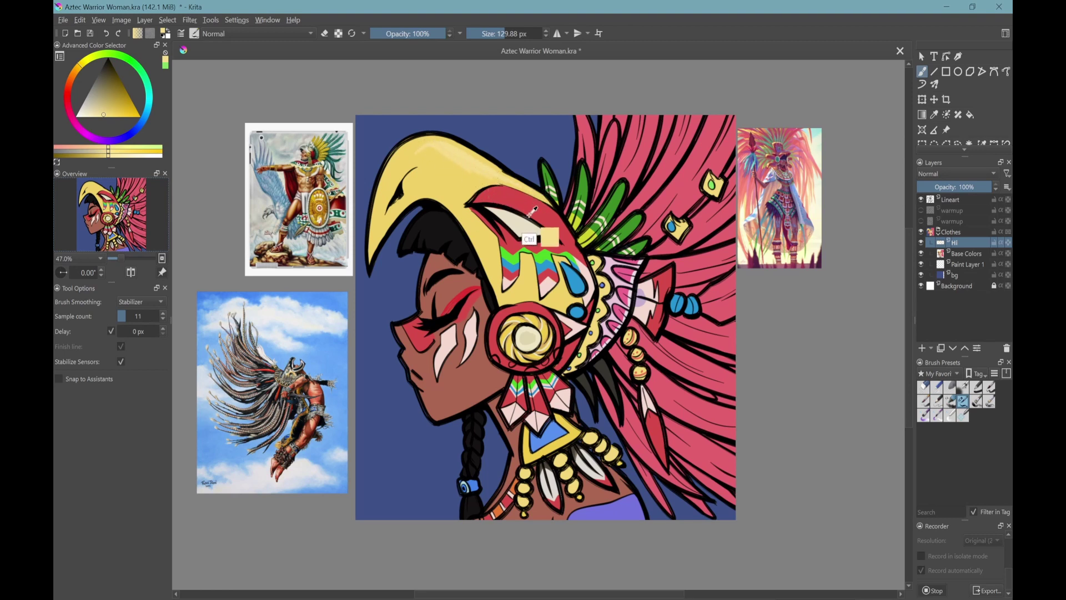
ctrl+click(548, 243)
right_click(529, 198)
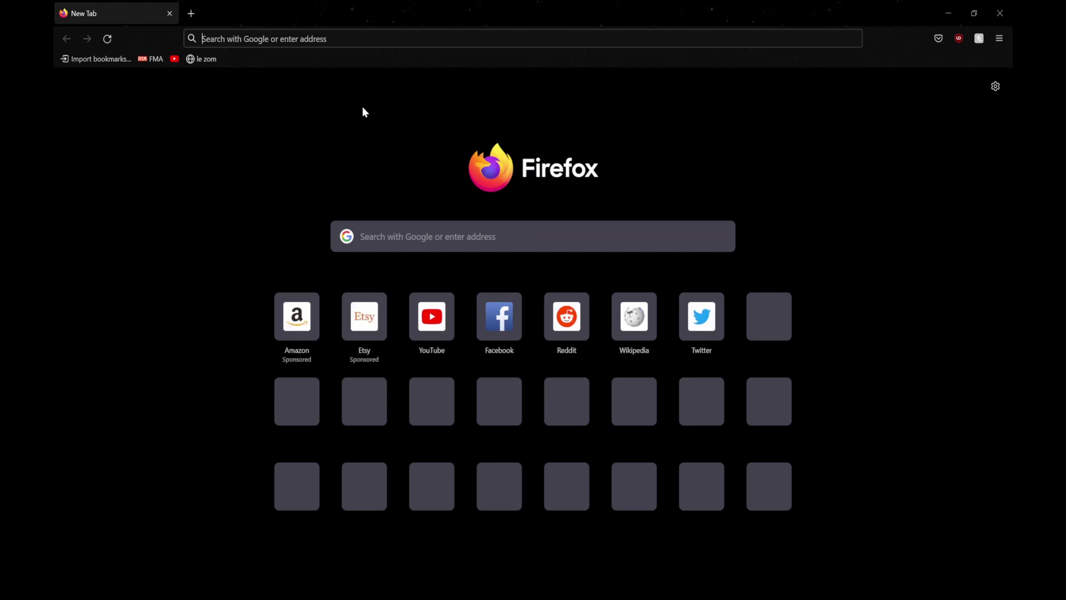
- Switch to Firefox, search for "xp pen drivers" and open the Deco 01 V2 driver download page
text(xp pen drivers)
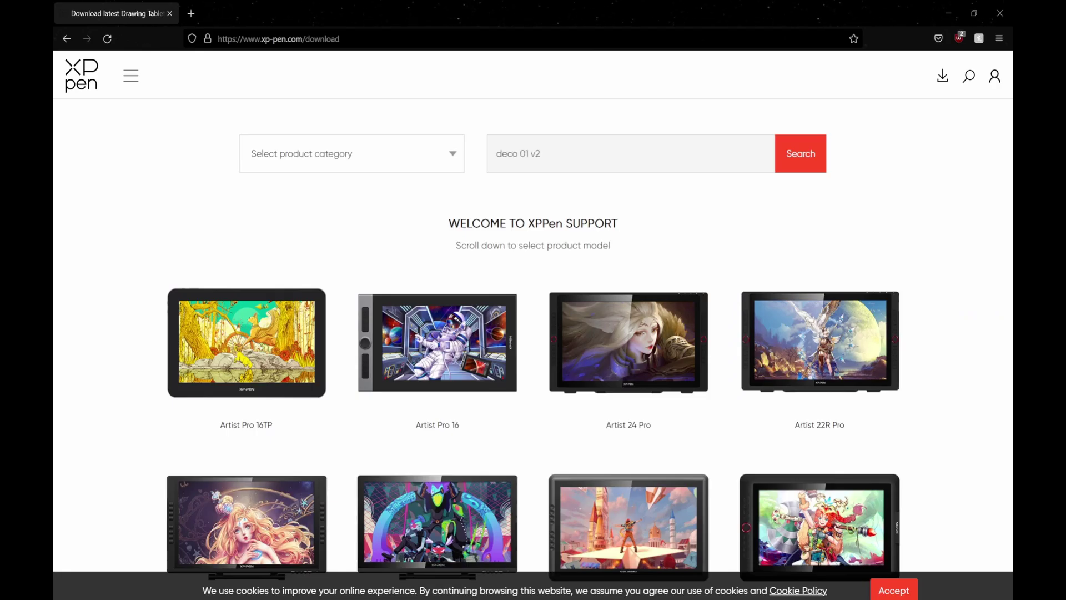
key(Return)
click(244, 367)
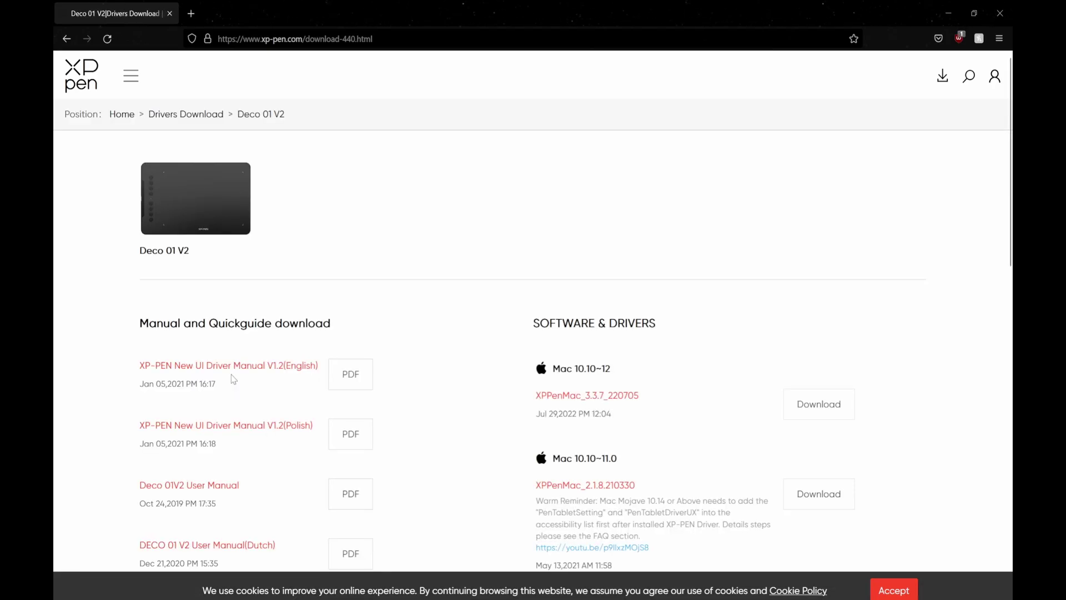
- Download the XPPenWin_3.3.8.220801 driver for Windows 7/8/10/11 and start the XPPen driver installation
scroll(463, 286, down, 5)
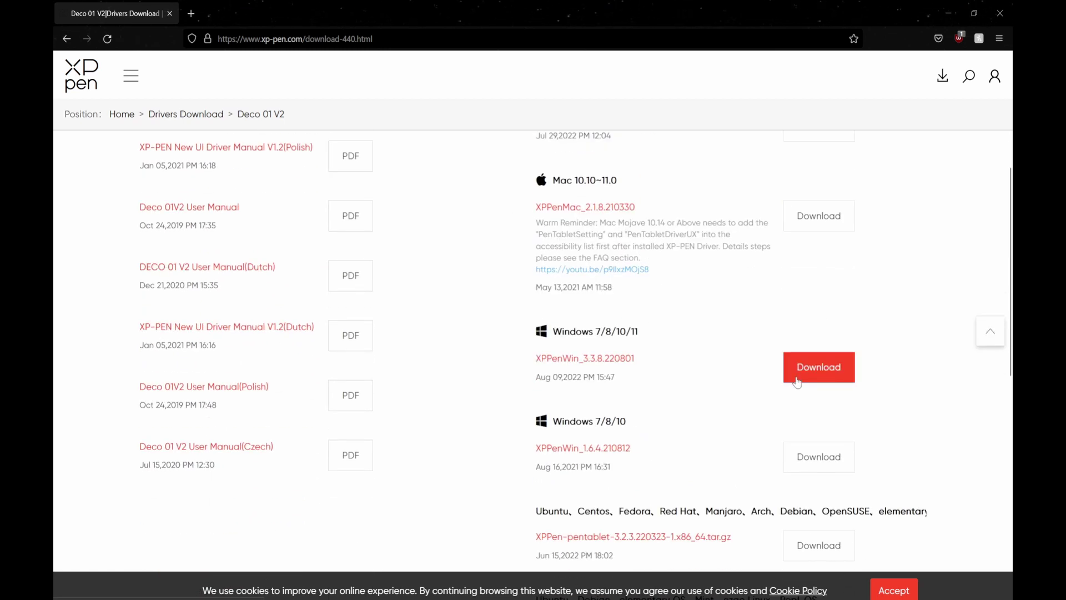
click(817, 366)
click(438, 300)
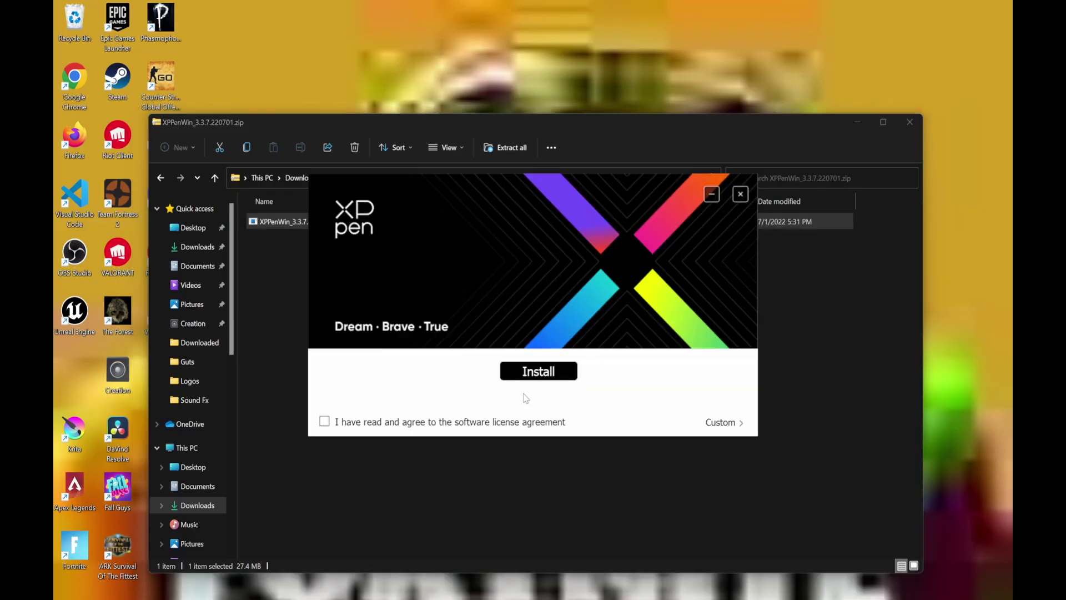
click(527, 374)
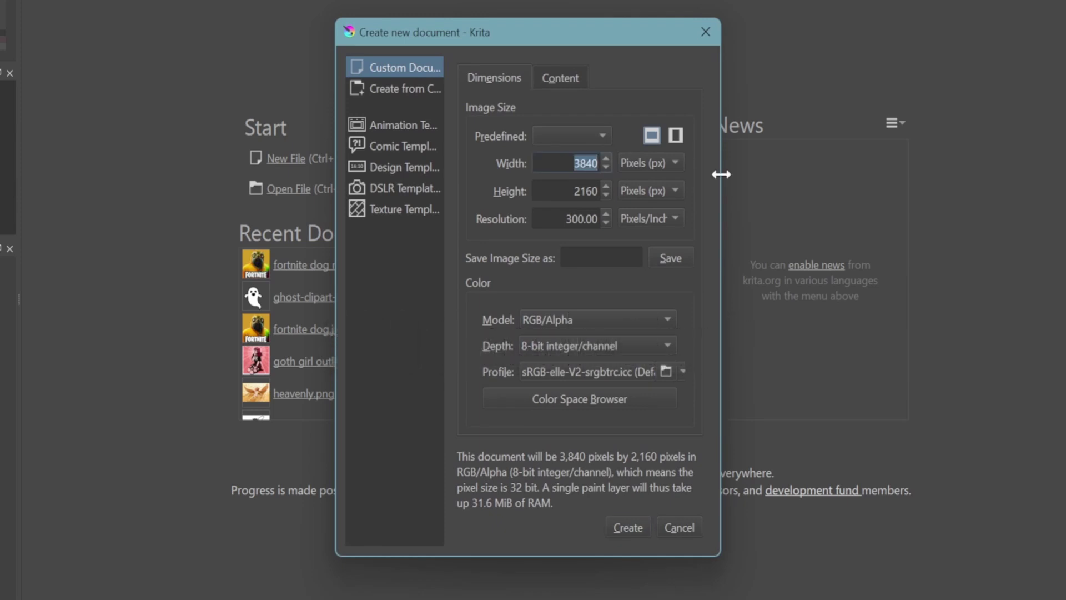
- In Krita, go through the new document's width, height and resolution settings and try portrait orientation
key(Tab)
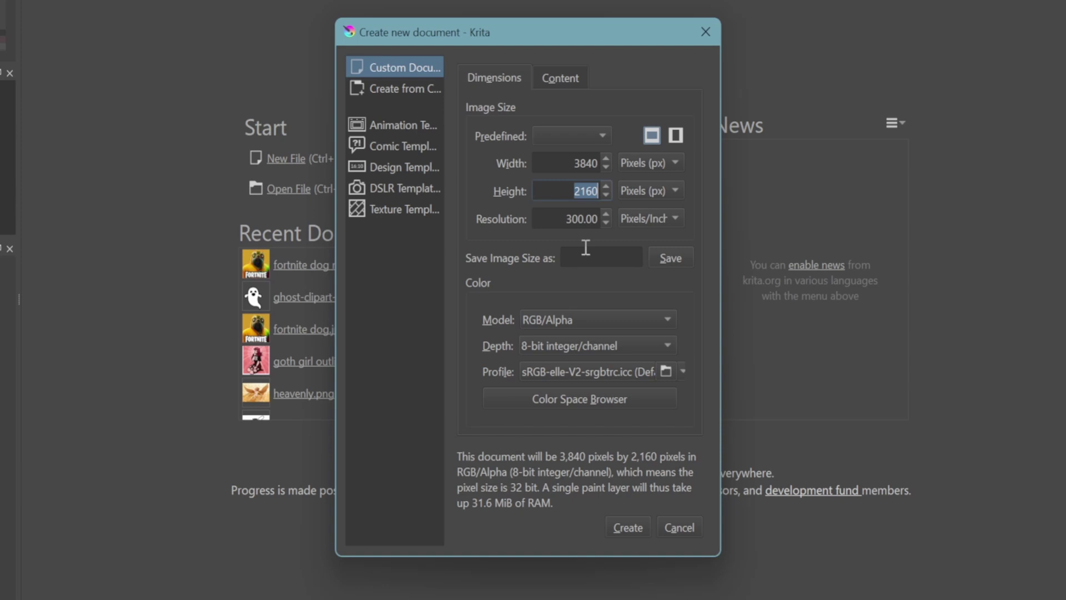
key(Tab)
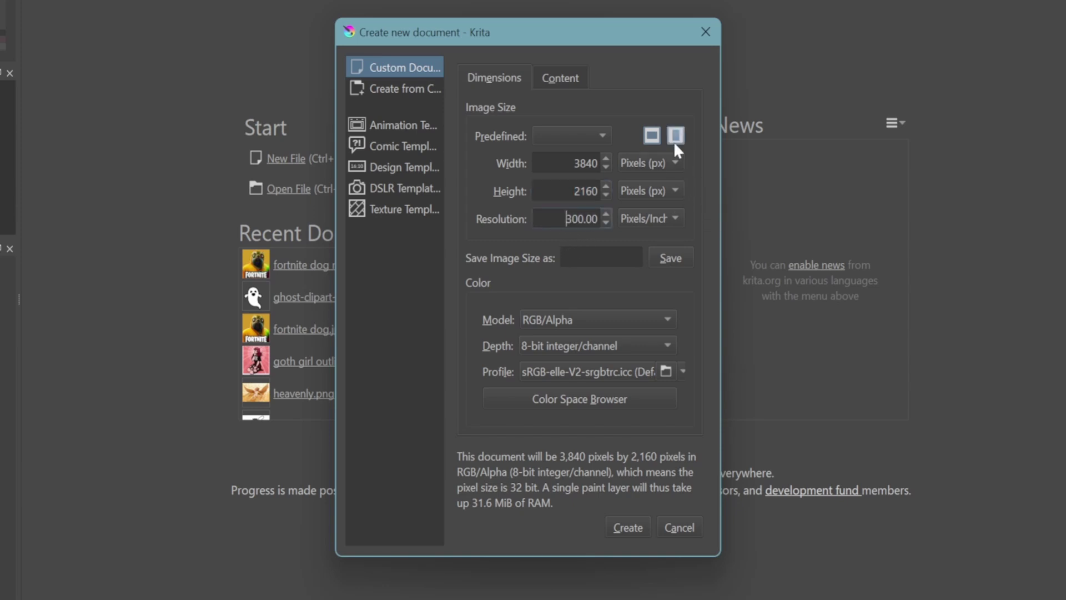
click(675, 138)
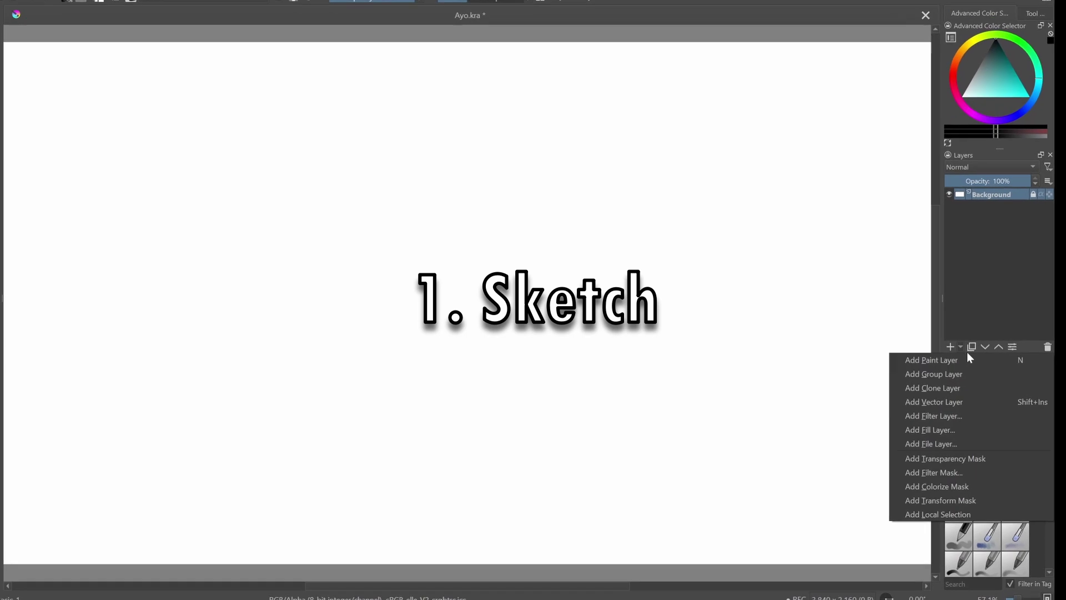
- Add a paint layer above the Background layer and name it Sketch
click(966, 360)
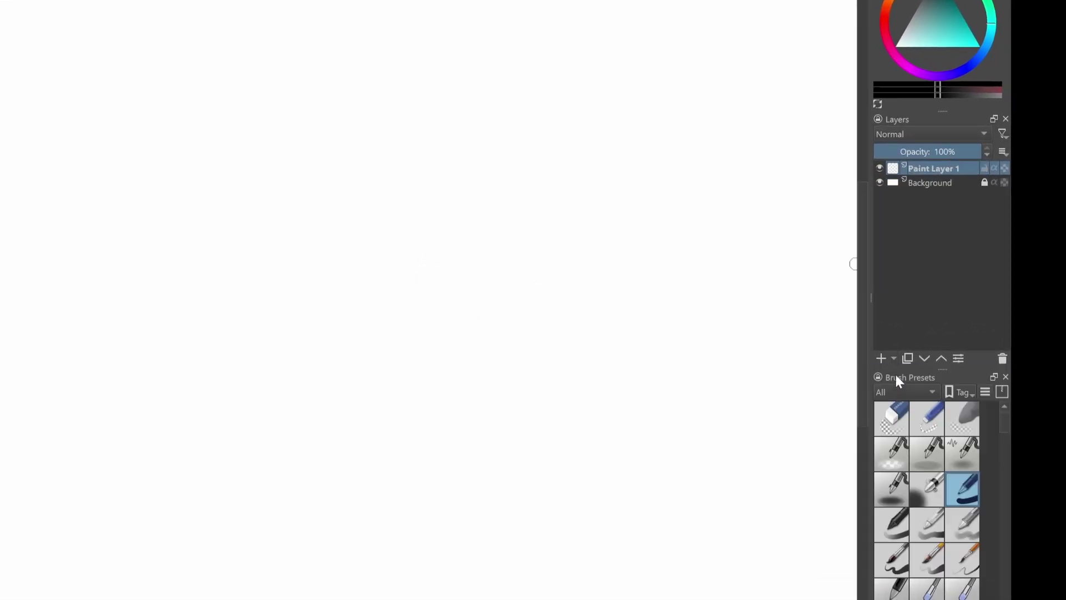
double_click(932, 170)
text(Sketch)
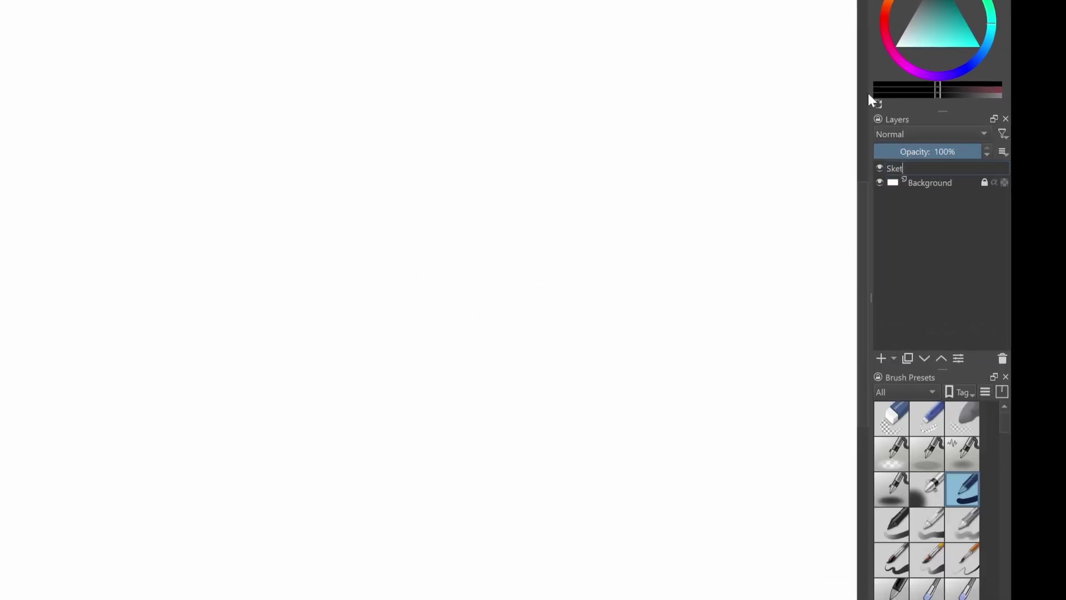
key(Return)
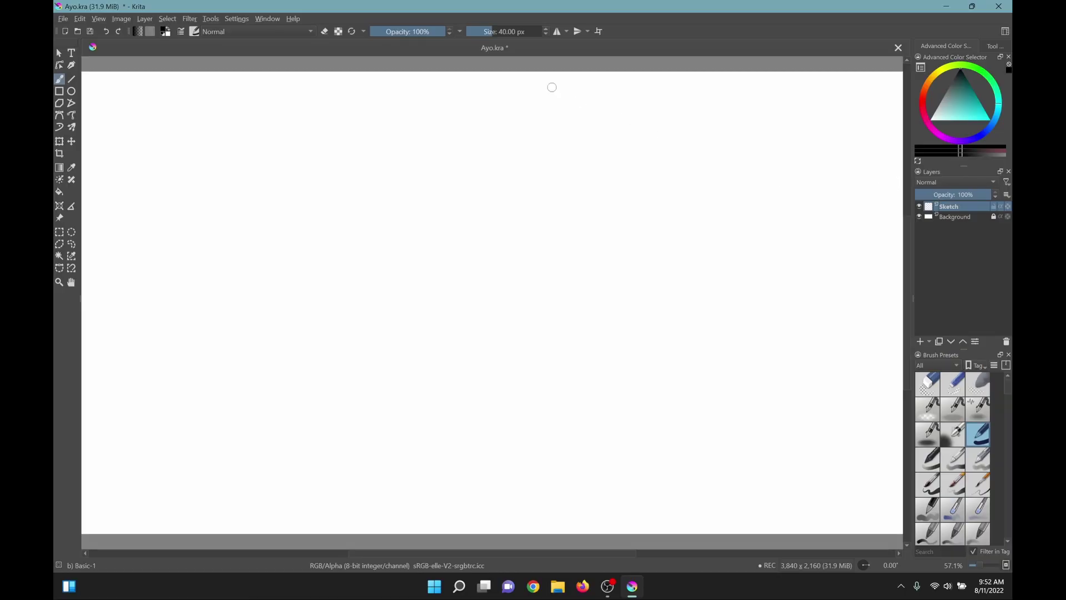
- Set the brush size to 25 px and sketch the rough outline of the hot dog's front bun
click(472, 32)
drag(495, 32, 498, 32)
text(25)
key(Return)
drag(511, 306, 704, 218)
drag(706, 227, 556, 392)
mouse_move(511, 307)
mouse_down()
mouse_move(431, 365)
mouse_move(535, 394)
mouse_up()
click(569, 380)
- Sketch the rough outlines of the sausage and the back bun behind the front bun
mouse_move(439, 400)
mouse_down()
mouse_move(382, 379)
mouse_move(695, 137)
mouse_up()
drag(702, 122, 707, 191)
drag(556, 236, 639, 143)
drag(379, 364, 455, 266)
mouse_move(487, 250)
mouse_down()
mouse_move(575, 148)
mouse_move(640, 137)
mouse_move(555, 229)
mouse_up()
- Clean up the upper end of the sausage and back bun with the Eraser Circle brush, checking the sketch mirrored
click(928, 384)
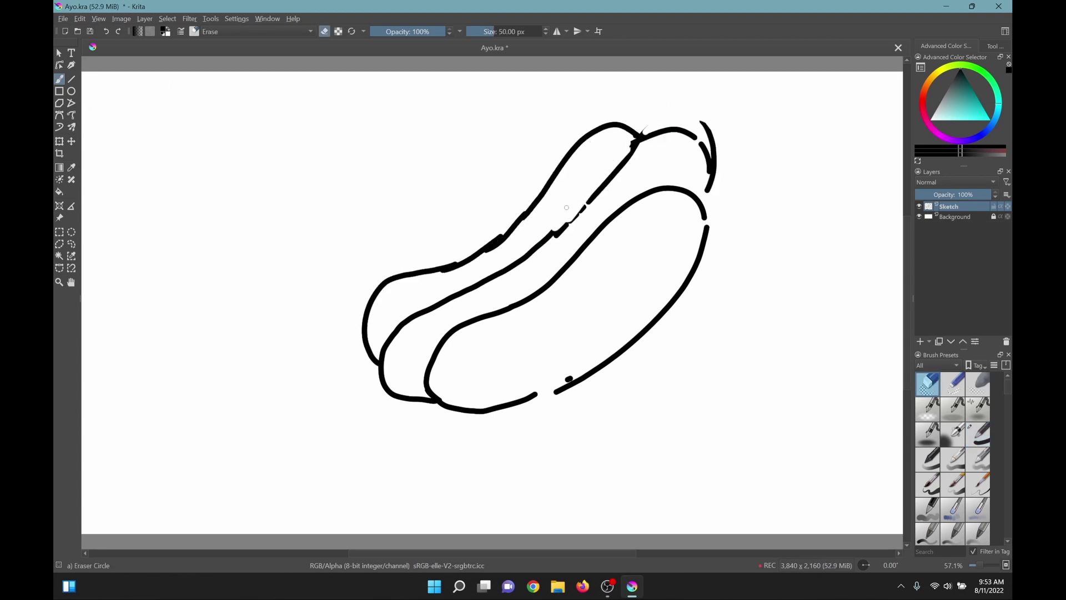
key(m)
drag(283, 123, 269, 169)
drag(342, 131, 391, 194)
key(slash)
key(ctrl+z)
key(m)
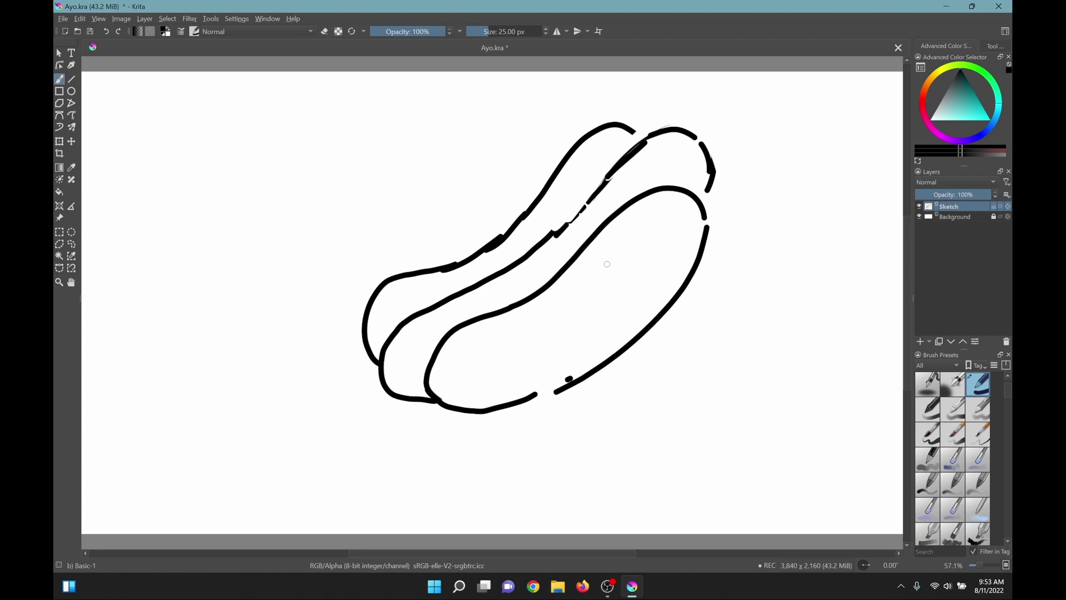
- Select the whole hot dog sketch freehand, move and enlarge it to fill the canvas, and clear the selection
click(71, 244)
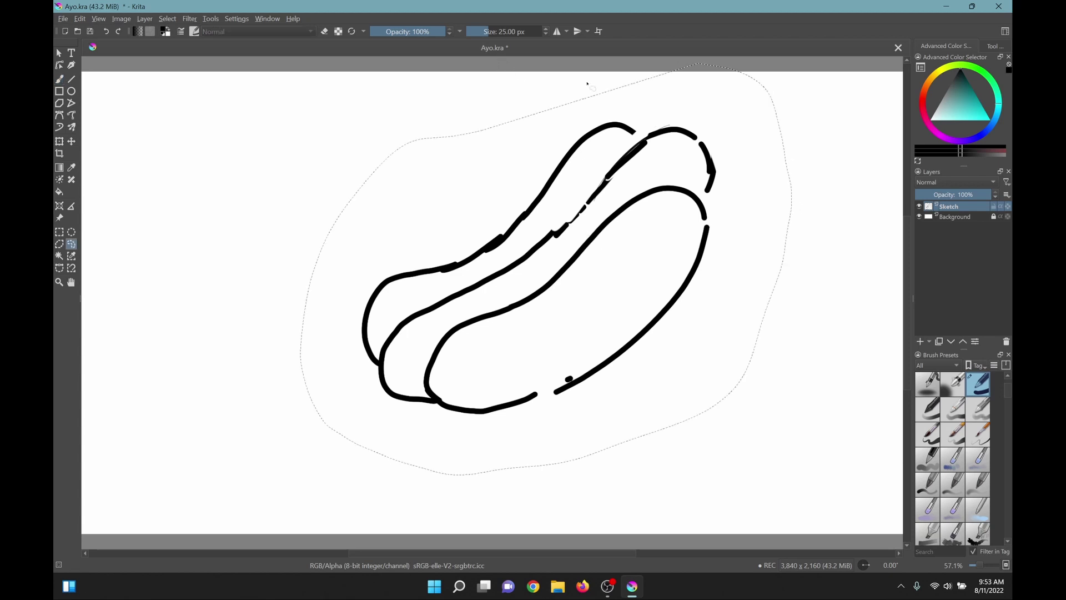
key(ctrl+t)
drag(623, 184, 551, 239)
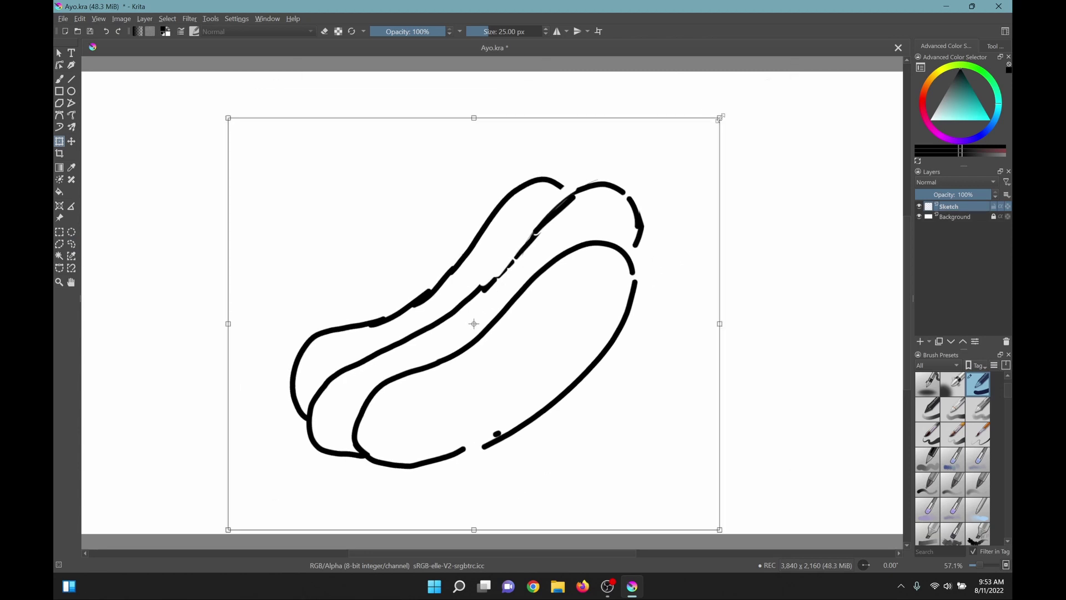
mouse_move(720, 118)
mouse_down()
mouse_move(678, 171)
mouse_move(708, 147)
mouse_move(733, 150)
mouse_move(824, 61)
mouse_up()
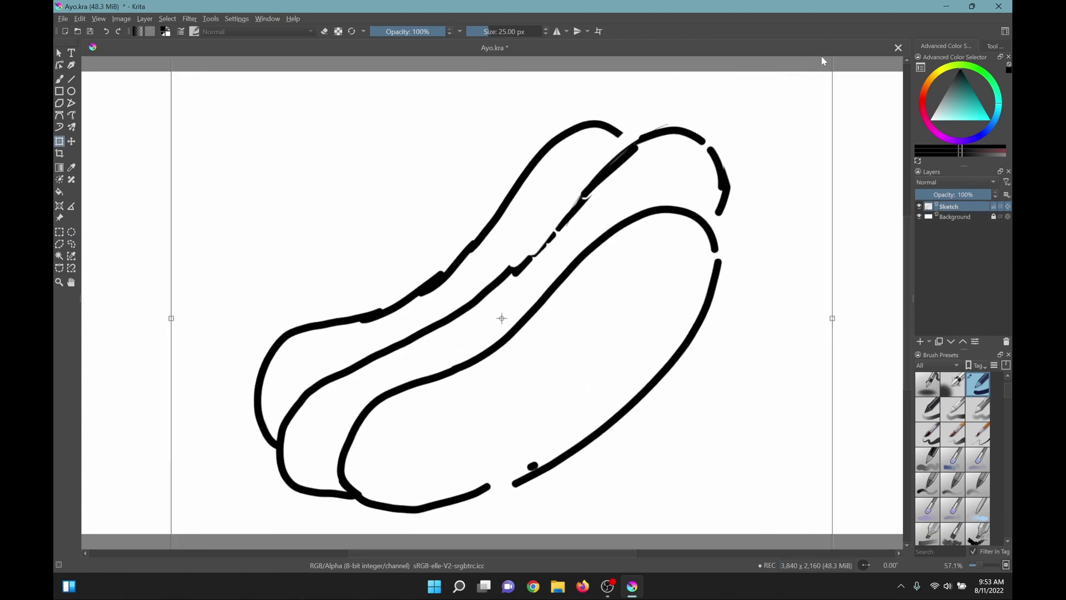
key(Return)
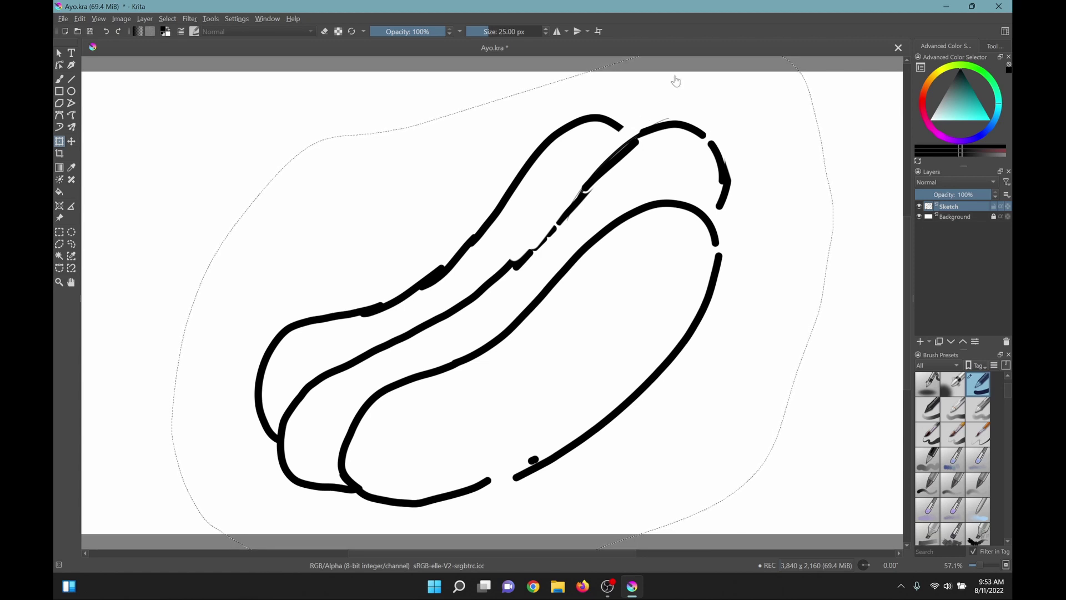
key(ctrl+shift+a)
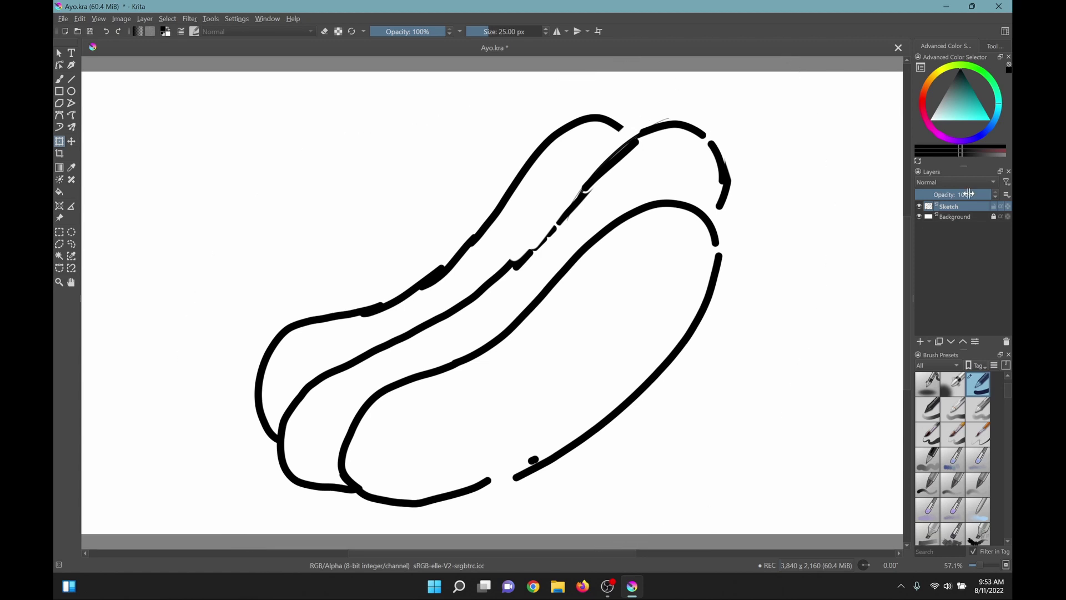
- Fade the Sketch layer by lowering its opacity and add a new paint layer above it
key(Insert)
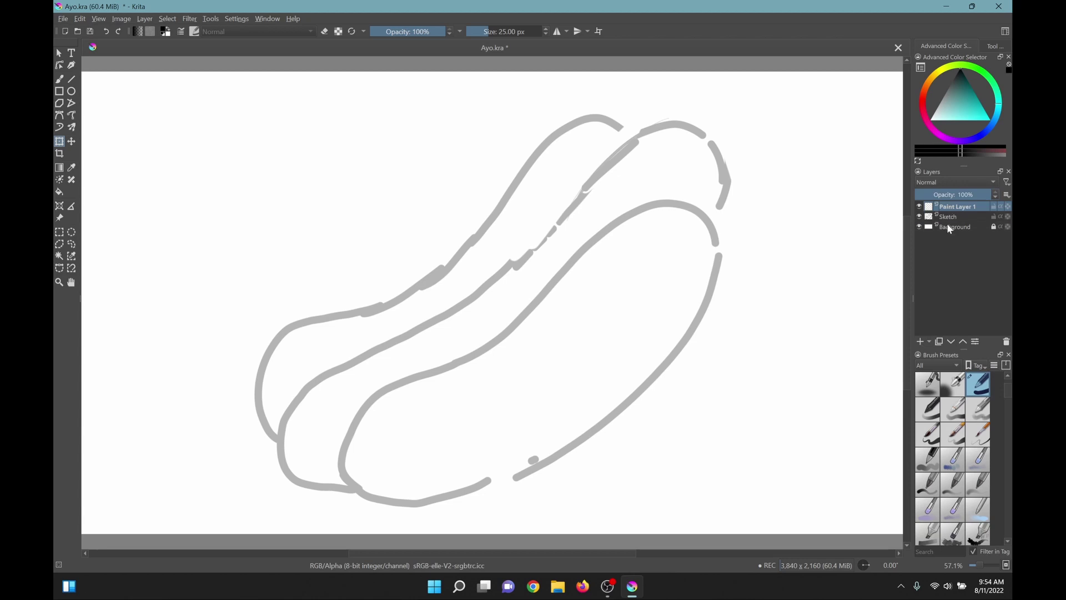
- Save the drawing as a Krita document named hotdog in the Psd folder under Illustrations
key(ctrl+s)
click(64, 20)
click(99, 82)
double_click(186, 139)
click(140, 250)
text(hot)
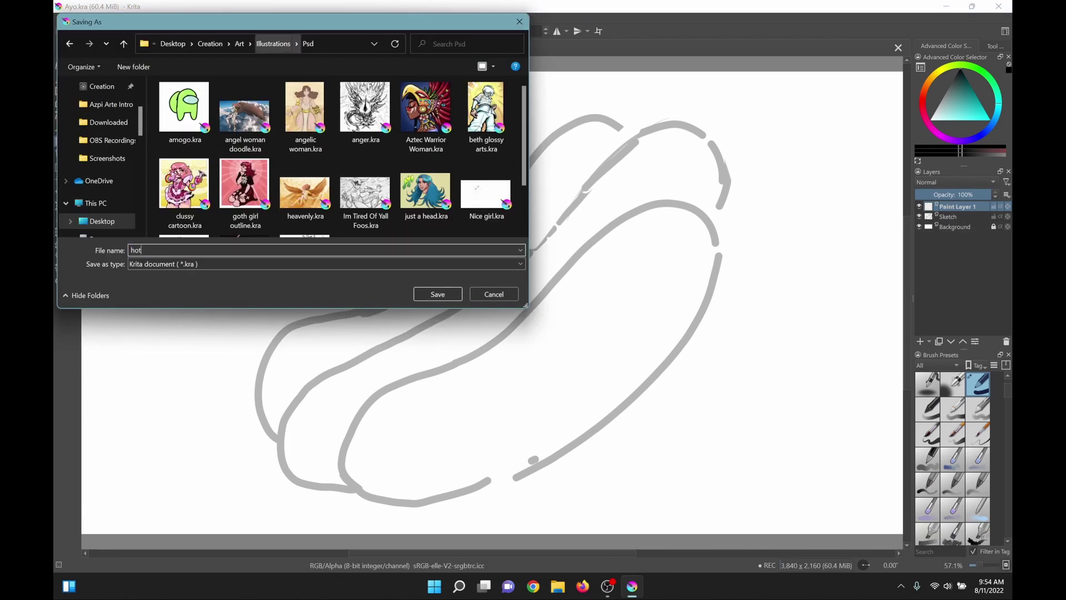
text(dog)
key(Return)
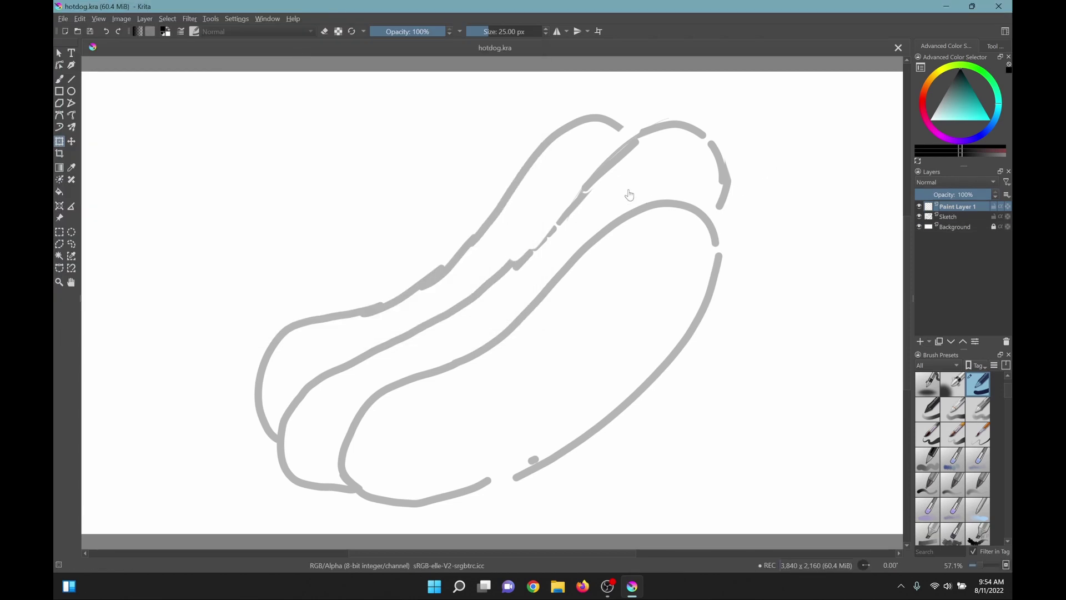
- Name the empty paint layer above Sketch "Lineart", keeping only that one new layer
click(929, 341)
click(923, 354)
text(Lineart)
key(Return)
click(1006, 341)
key(ctrl+z)
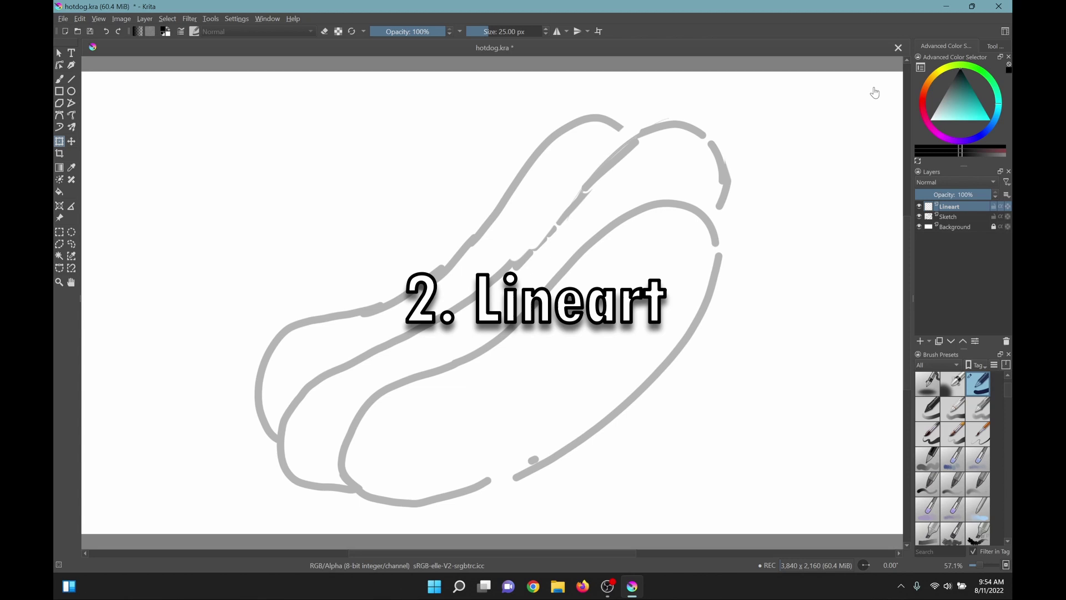
- Trace the front bun's outline on the Lineart layer with the 25 px Basic-1 brush and Stabilizer smoothing
key(b)
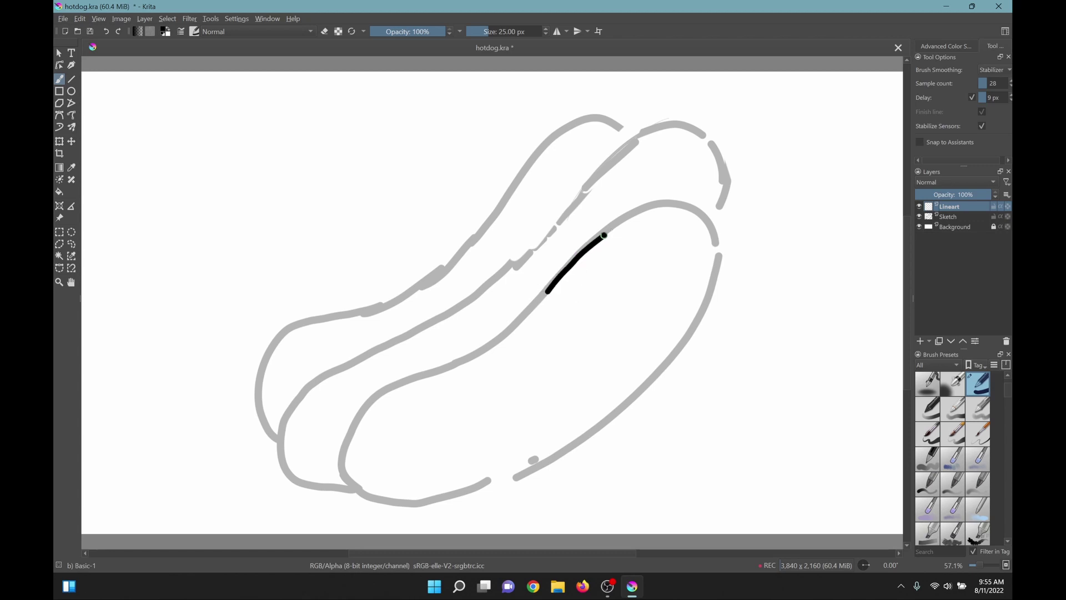
mouse_move(604, 235)
mouse_down()
mouse_move(638, 219)
mouse_move(543, 458)
mouse_move(342, 460)
mouse_move(395, 384)
mouse_move(523, 321)
mouse_move(521, 330)
mouse_up()
key(slash)
key(slash)
key(slash)
key(slash)
key(slash)
key(slash)
- Trace the sausage's outline in black from its lower end around the upper end, undoing unsatisfactory strokes
mouse_move(354, 489)
mouse_down()
mouse_move(318, 492)
mouse_move(611, 142)
mouse_up()
key(ctrl+z)
mouse_move(354, 491)
mouse_down()
mouse_move(367, 358)
mouse_move(299, 389)
mouse_move(678, 110)
mouse_move(714, 269)
mouse_up()
key(ctrl+z)
key(ctrl+z)
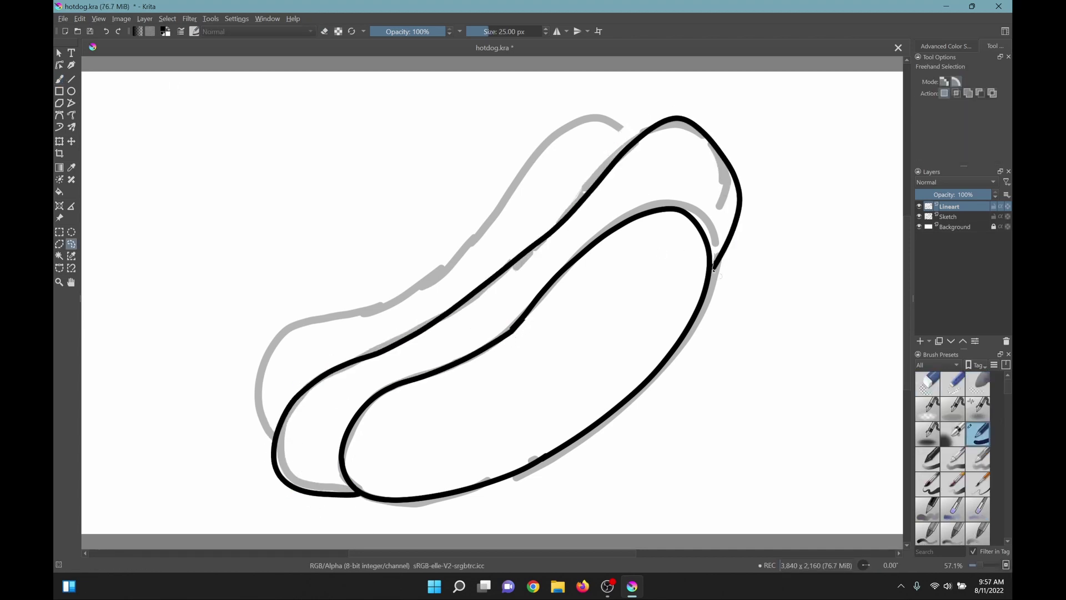
- Redraw the sausage's upper end and trace the back bun's outline, undoing and erasing unwanted strokes
key(b)
mouse_move(679, 116)
mouse_down()
mouse_move(705, 204)
mouse_move(705, 235)
mouse_up()
key(ctrl+z)
drag(271, 432, 681, 116)
key(ctrl+z)
key(slash)
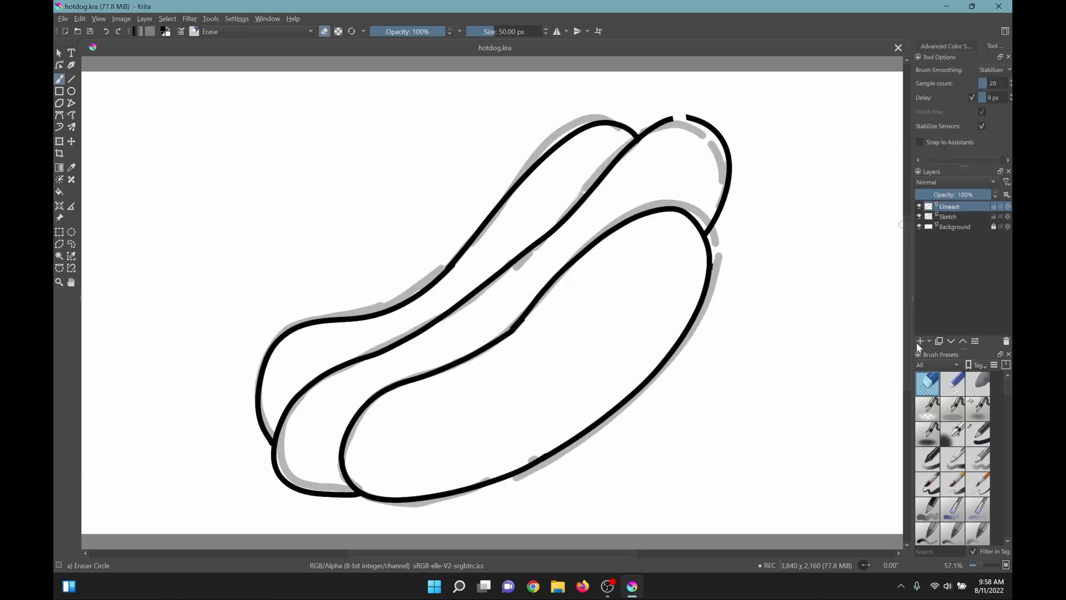
- Add a new paint layer named color
click(920, 341)
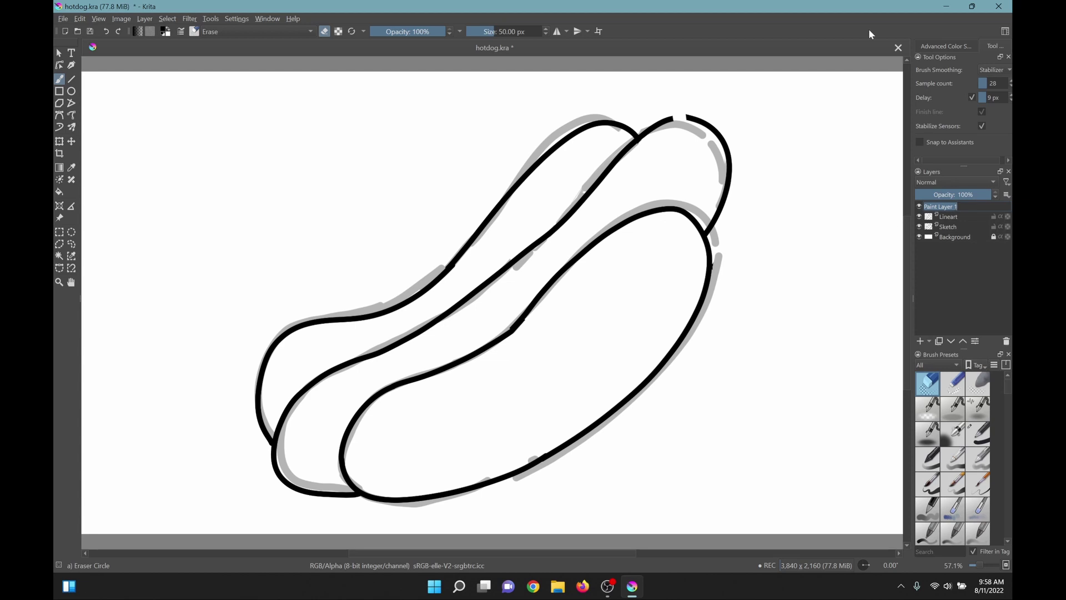
text(color)
key(Return)
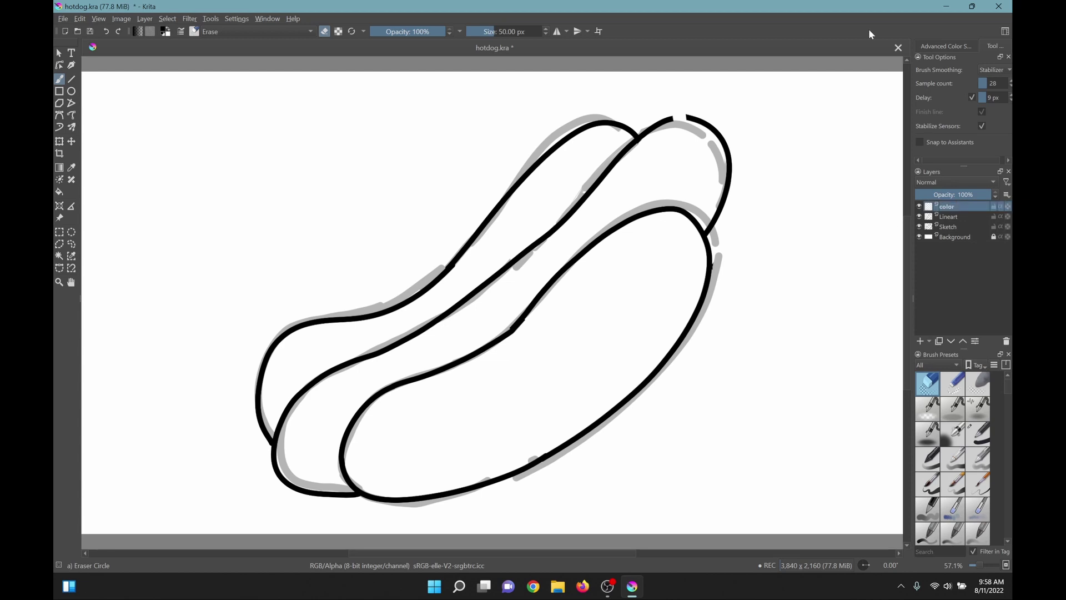
- Hide the Sketch layer and fill the sausage with a muted reddish brown on the color layer beneath Lineart
click(942, 46)
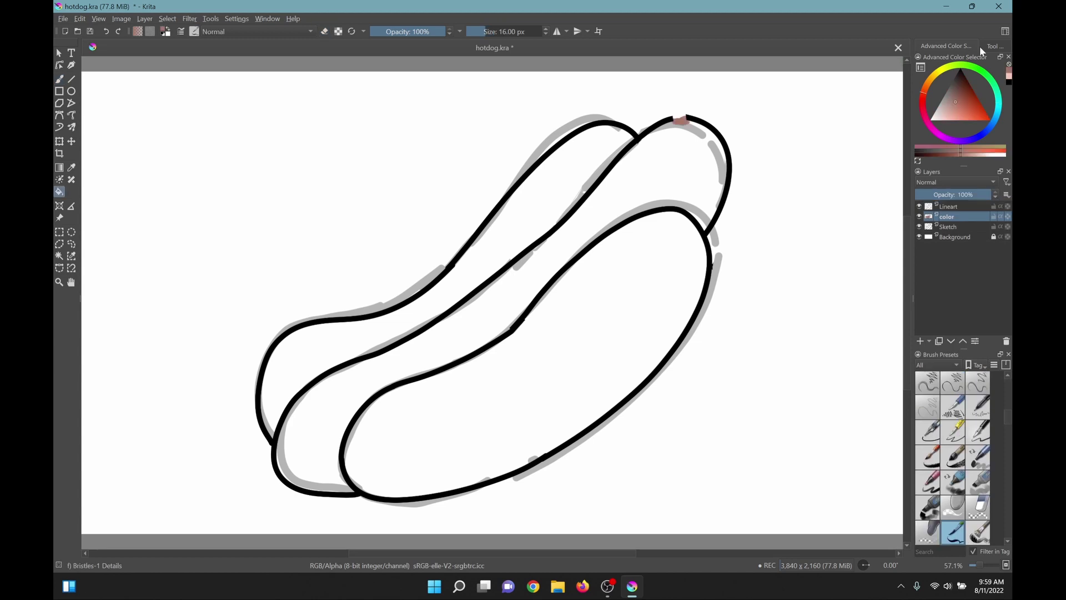
click(994, 45)
scroll(1000, 138, down, 3)
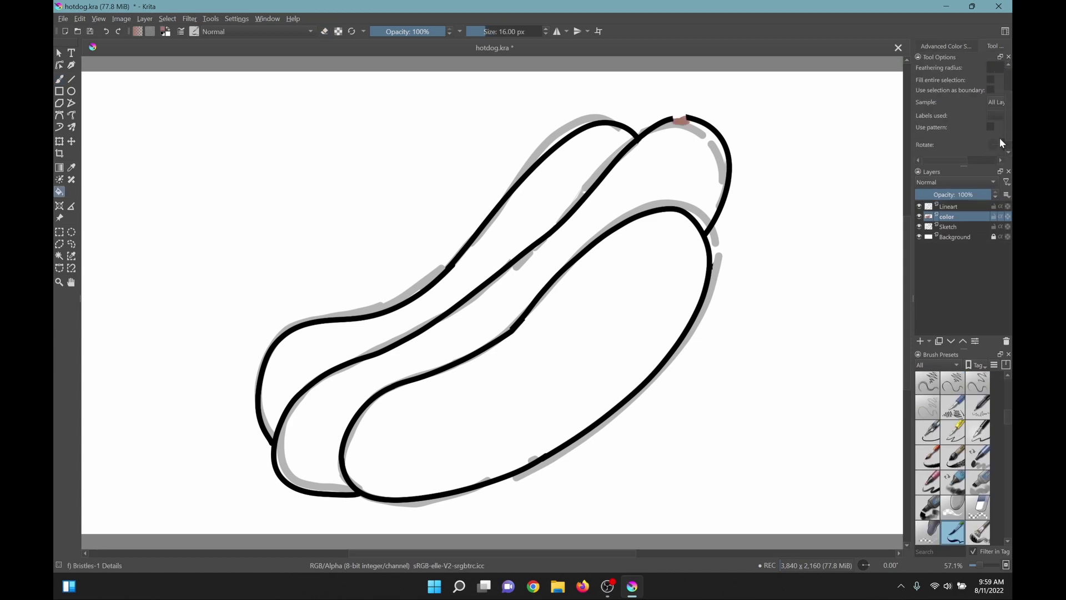
click(919, 227)
click(678, 173)
- Fill the front and back buns with a pale pink
click(943, 47)
click(941, 116)
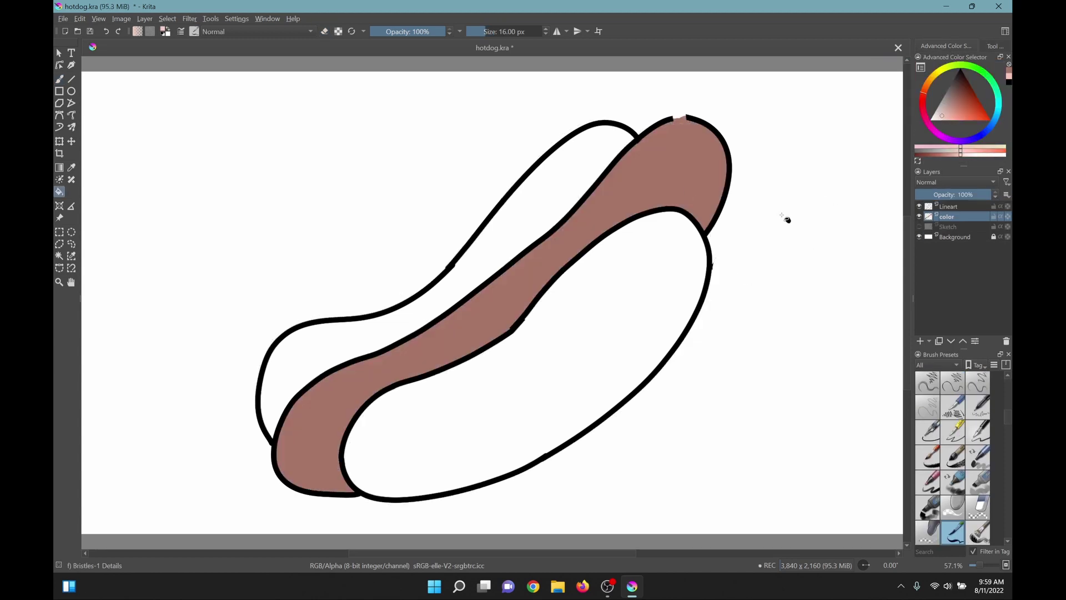
click(639, 258)
click(580, 166)
- Choose a light peach and refill the front bun with it
click(925, 86)
click(947, 118)
click(639, 258)
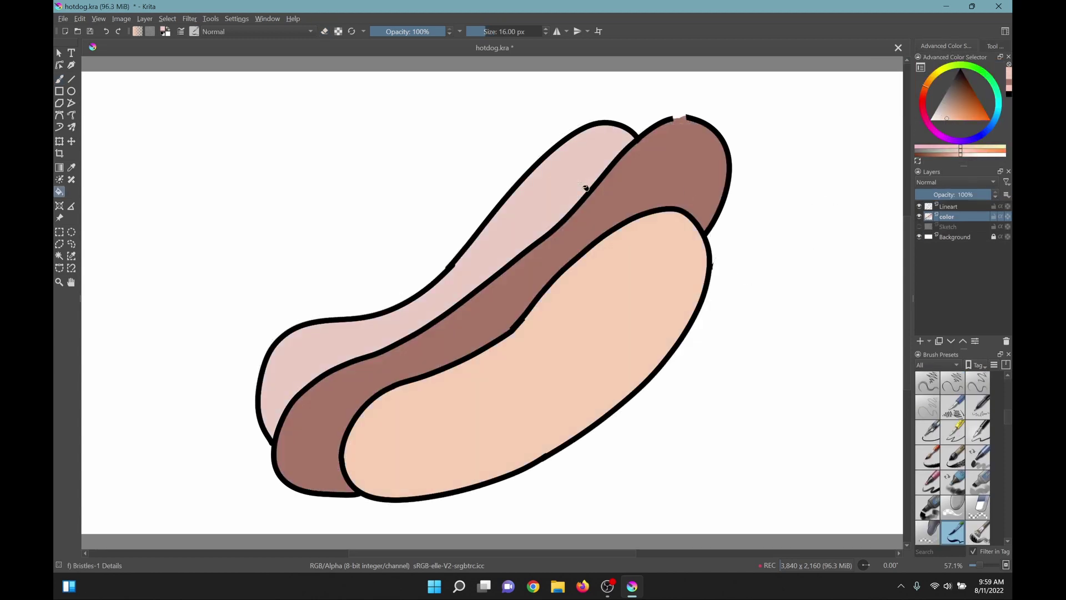
- Refill the sausage with a dusty red and give the back bun the front bun's peach color
ctrl+click(680, 188)
click(958, 111)
key(c)
key(f)
key(ctrl+z)
click(692, 184)
ctrl+click(638, 256)
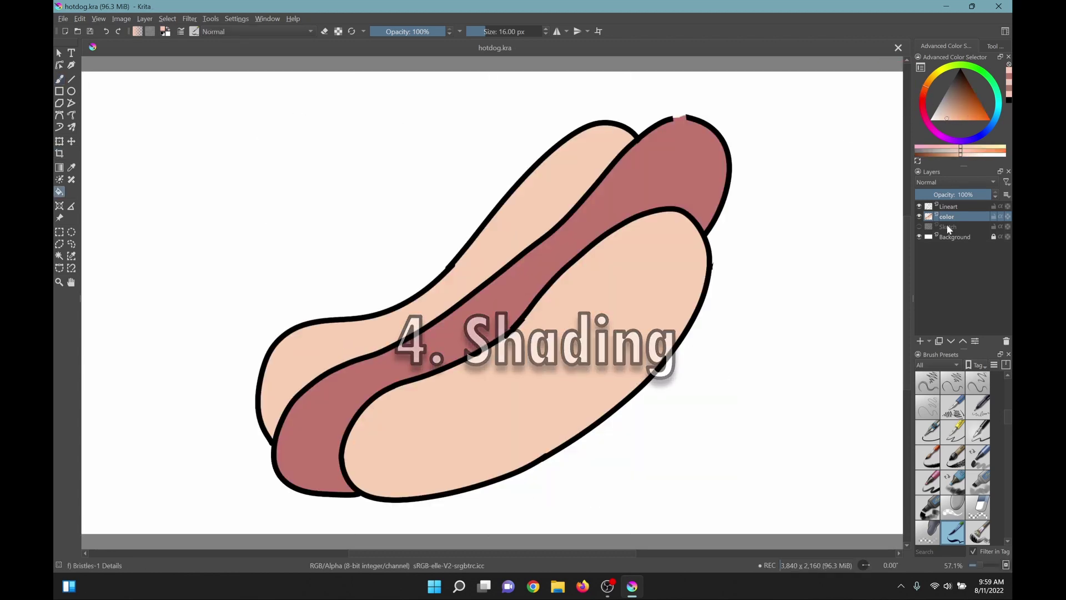
- Put the color layer into a new clipping group with a mask layer
key(ctrl+shift+g)
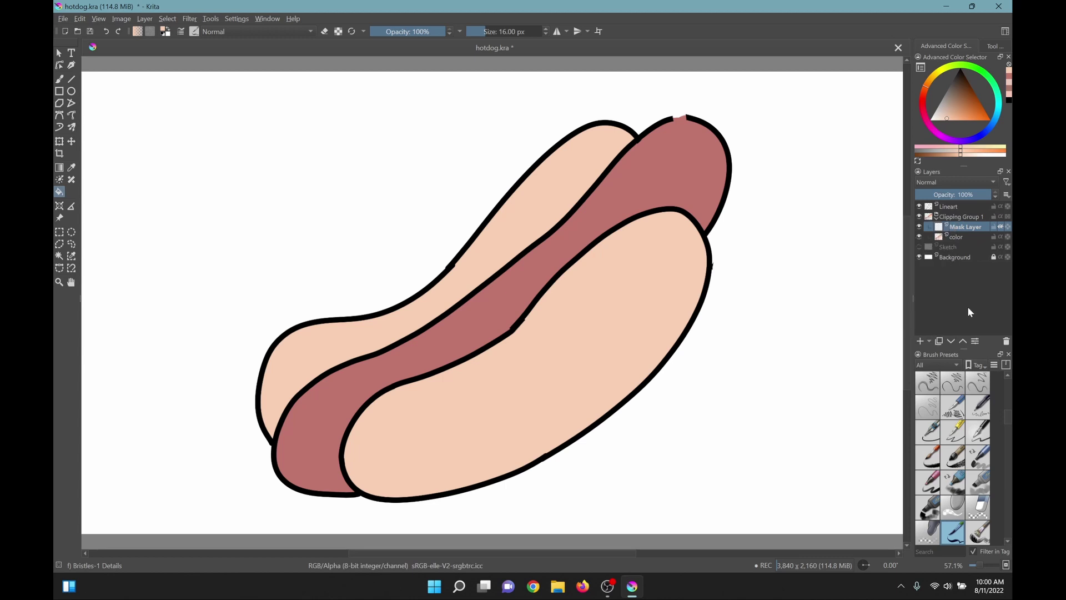
- Set the Mask Layer's blending mode to Multiply and choose the Airbrush Soft brush
click(954, 183)
click(946, 160)
drag(1007, 424, 1007, 390)
click(953, 434)
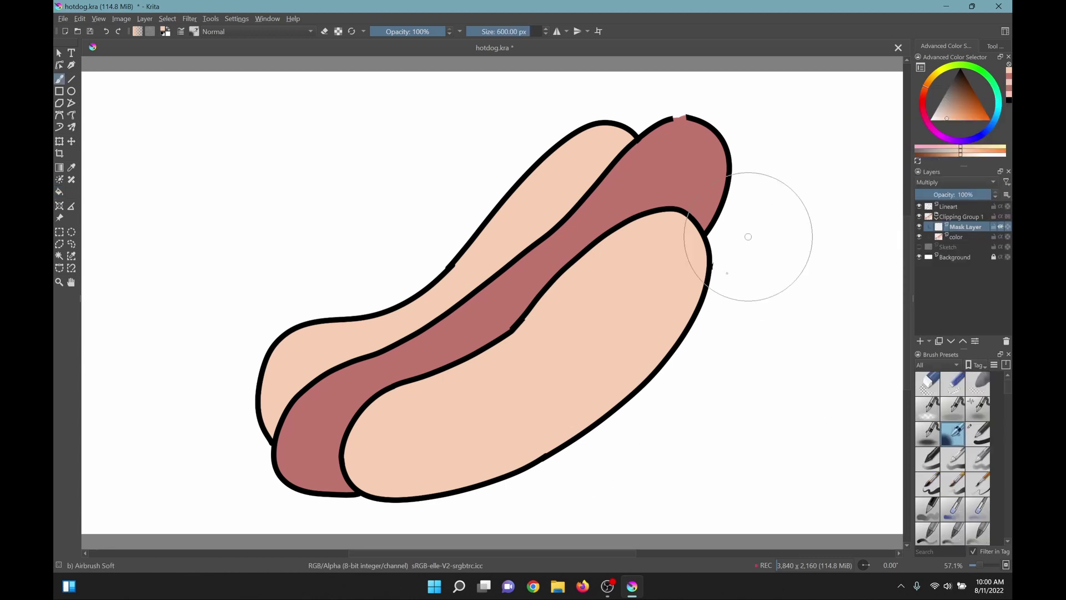
- Airbrush soft peach shading on the Mask Layer along the front bun's lower edge, the back bun beside the sausage, and the sausage ends
right_click(578, 336)
click(604, 321)
mouse_move(711, 275)
mouse_down()
mouse_move(690, 344)
mouse_move(383, 469)
mouse_up()
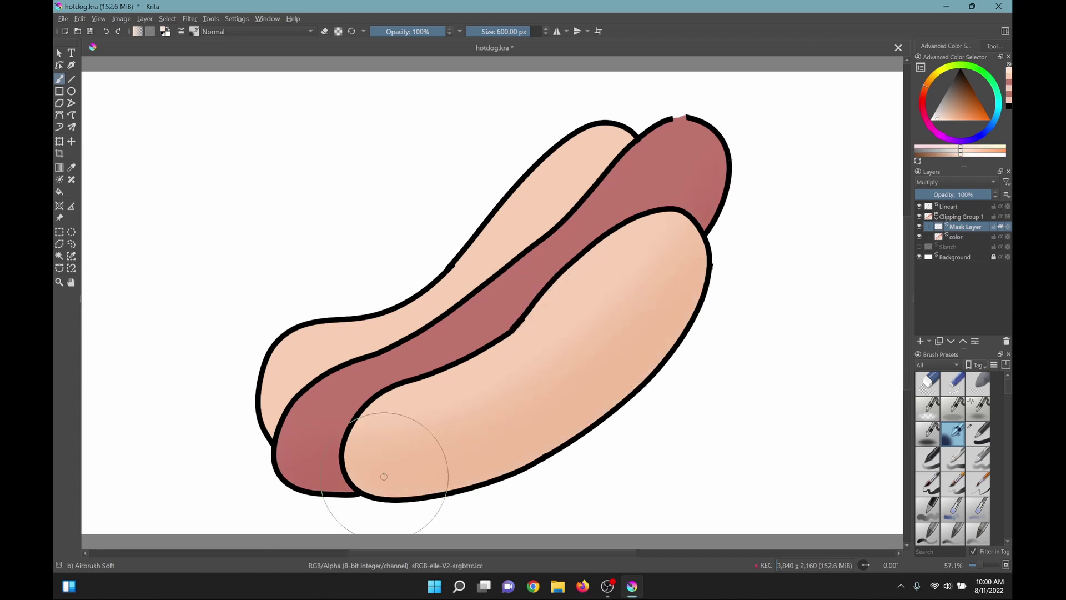
drag(276, 389, 56, 388)
mouse_move(273, 413)
mouse_down()
mouse_move(282, 390)
mouse_move(642, 121)
mouse_up()
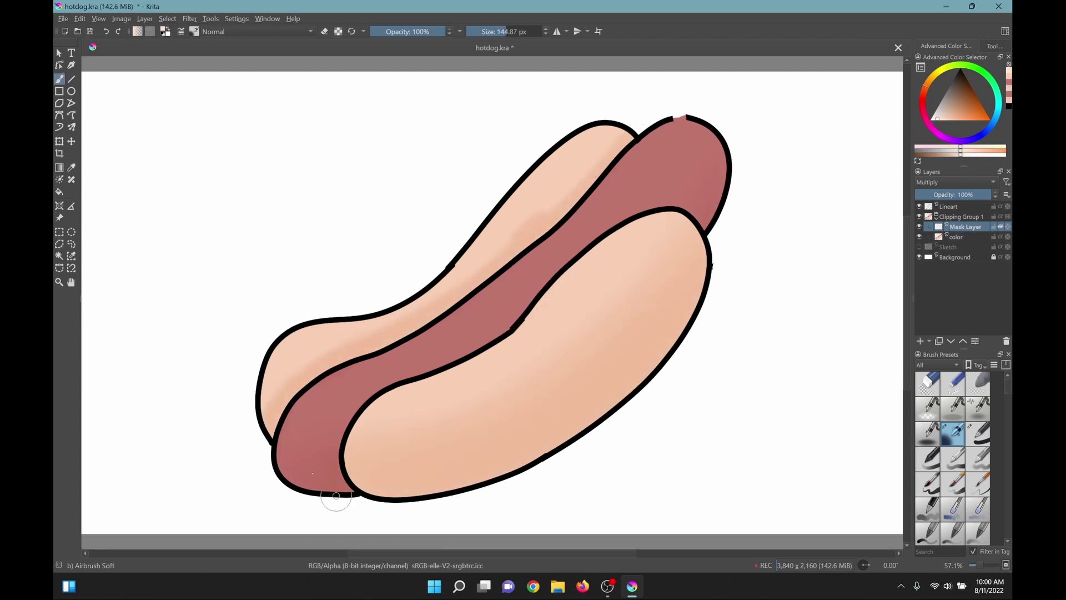
key(m)
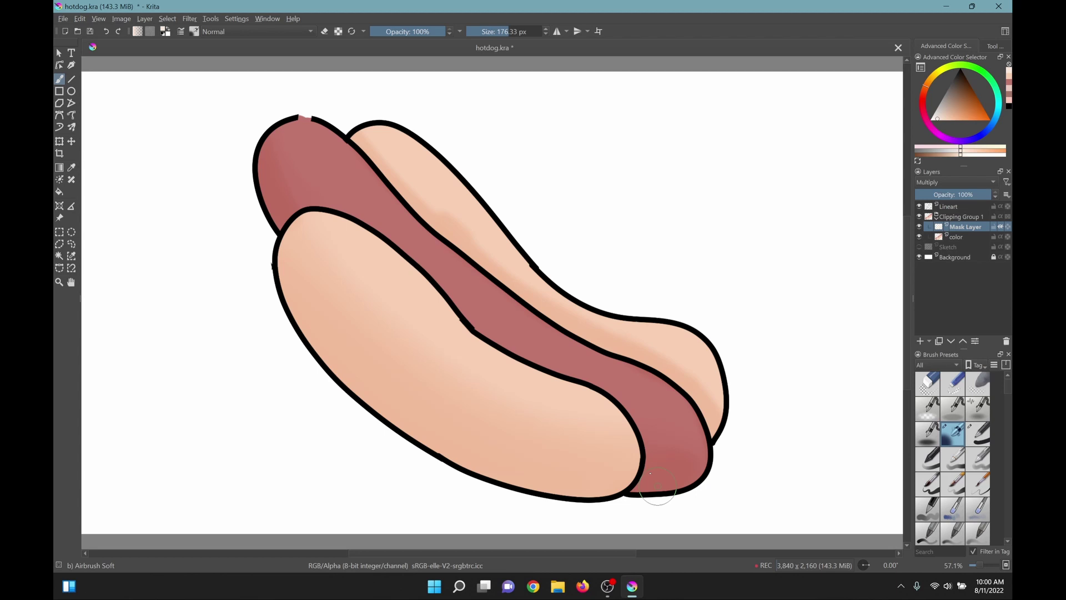
key(m)
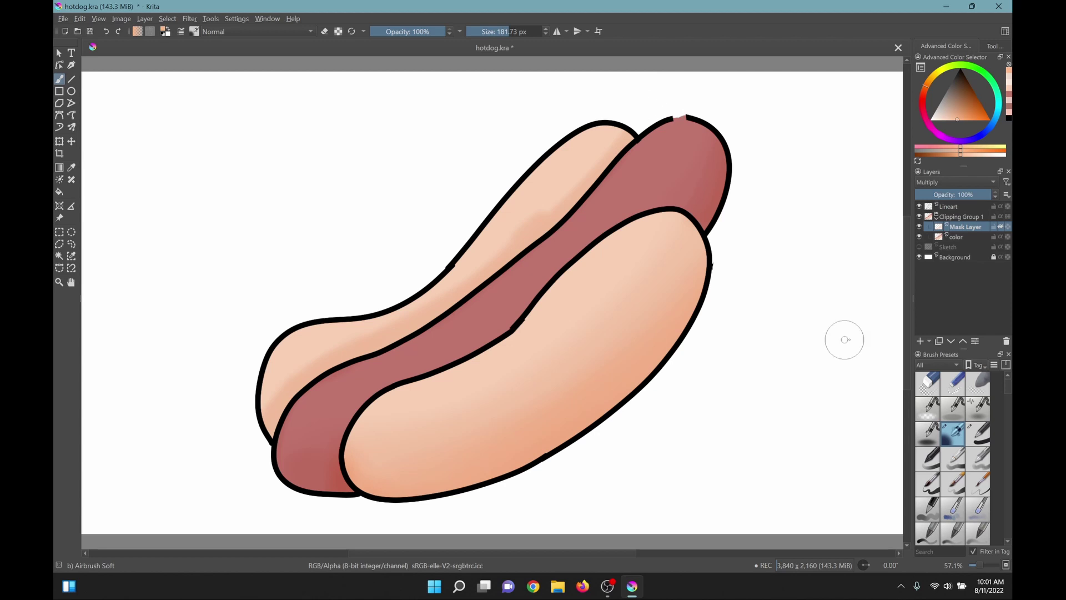
- Hide the Mask Layer, select the color layer's painted areas, and sample the front bun's peach
click(919, 227)
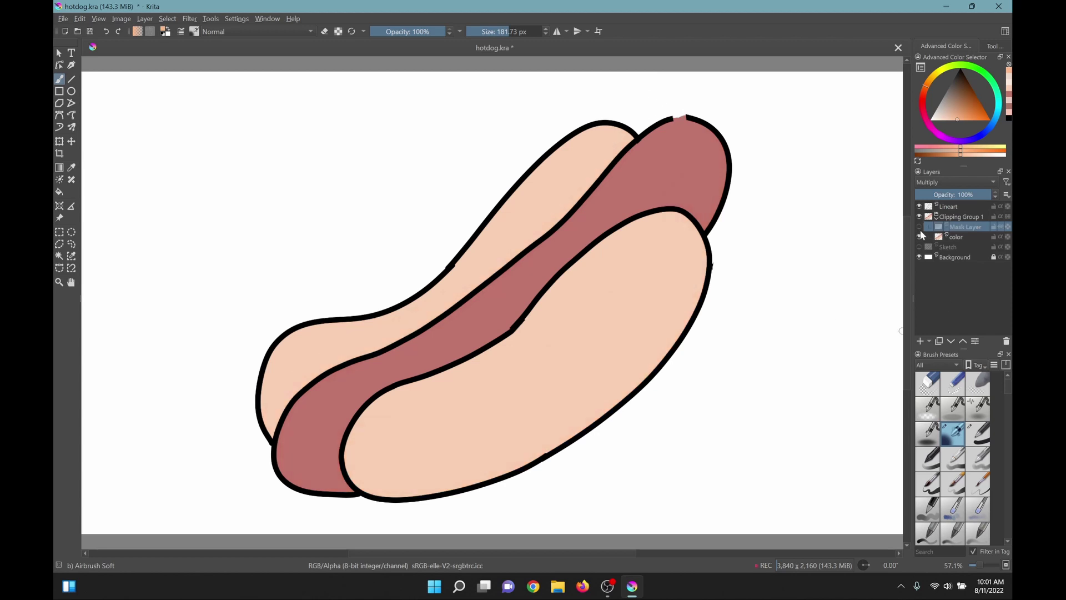
ctrl+click(938, 239)
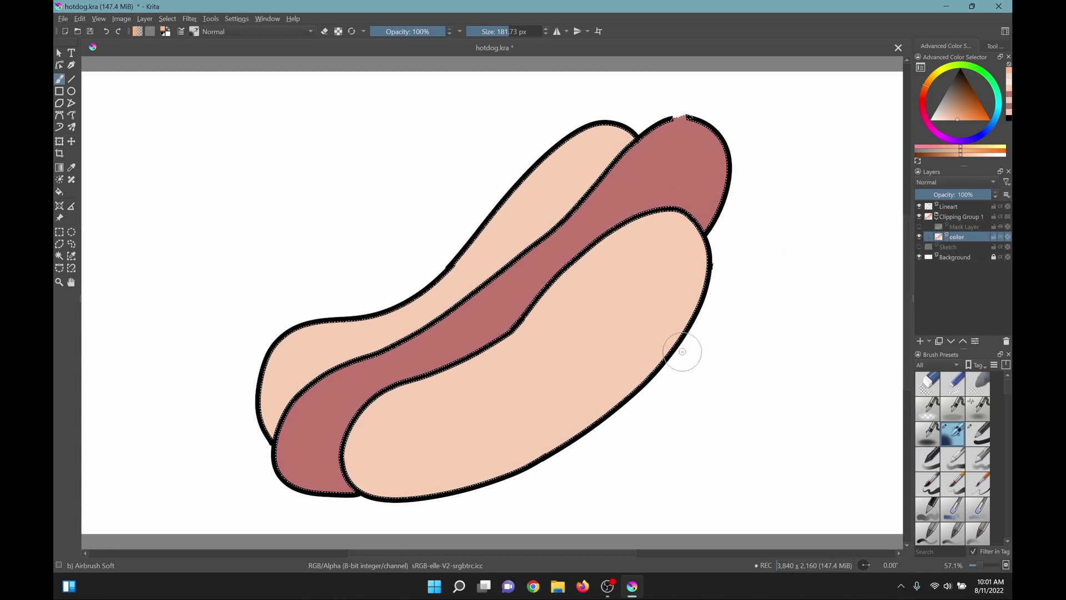
ctrl+click(700, 251)
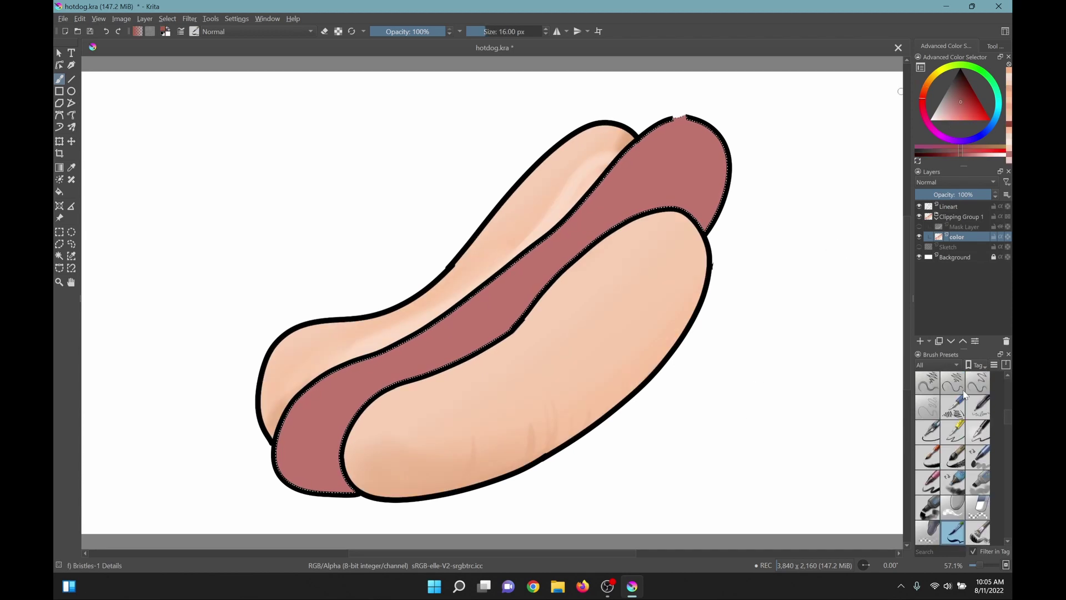
- Airbrush darker red at both ends of the sausage and a lighter pinkish red along its middle
drag(700, 202, 715, 161)
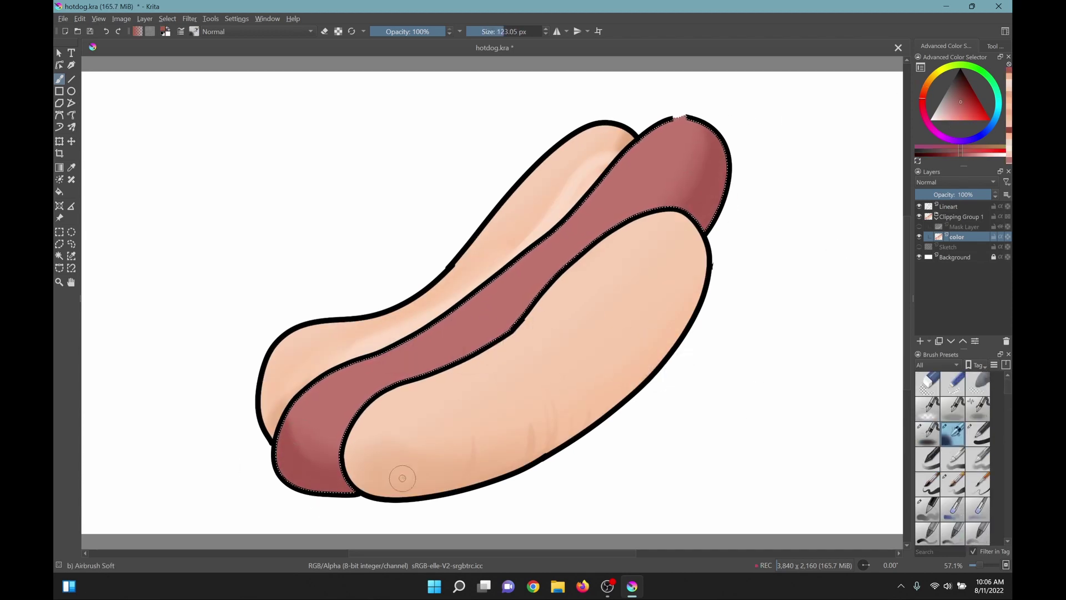
drag(294, 413, 321, 455)
click(956, 112)
mouse_move(511, 303)
mouse_down()
mouse_move(374, 383)
mouse_move(555, 255)
mouse_up()
drag(478, 300, 638, 158)
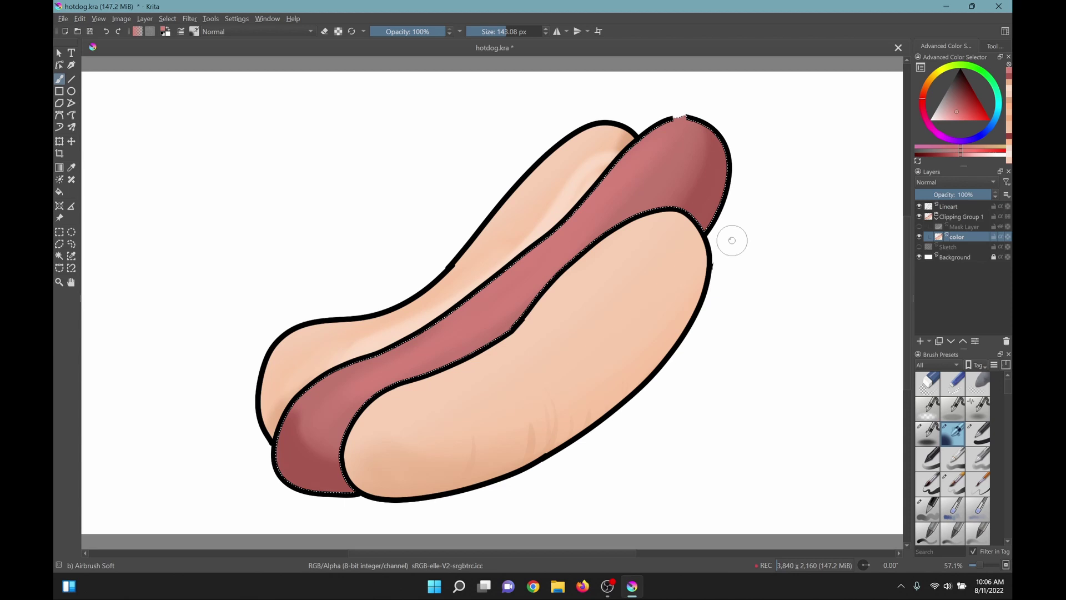
drag(732, 240, 744, 241)
drag(638, 220, 486, 286)
- Paint pale pink highlight lines and dots on both ends of the sausage with the Basic-1 brush, save, and remove the selection
click(978, 433)
click(938, 120)
drag(671, 134, 605, 196)
click(678, 134)
drag(417, 350, 328, 403)
key(ctrl+z)
key(ctrl+z)
key(ctrl+z)
key(ctrl+s)
click(320, 409)
key(ctrl+shift+a)
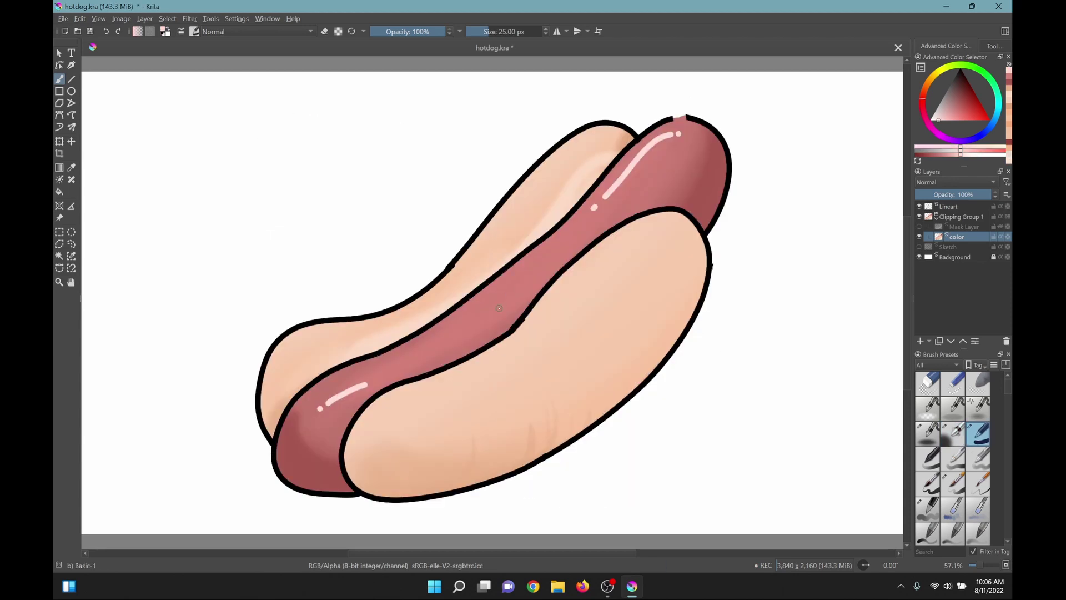
- Add a paint layer below the clipping group and name it Background
click(920, 341)
drag(964, 237, 969, 252)
double_click(959, 247)
text(Background)
key(Return)
- Fill the new Background layer with a warm yellow while the artwork layers are hidden, and show them again
click(919, 217)
click(919, 206)
click(932, 76)
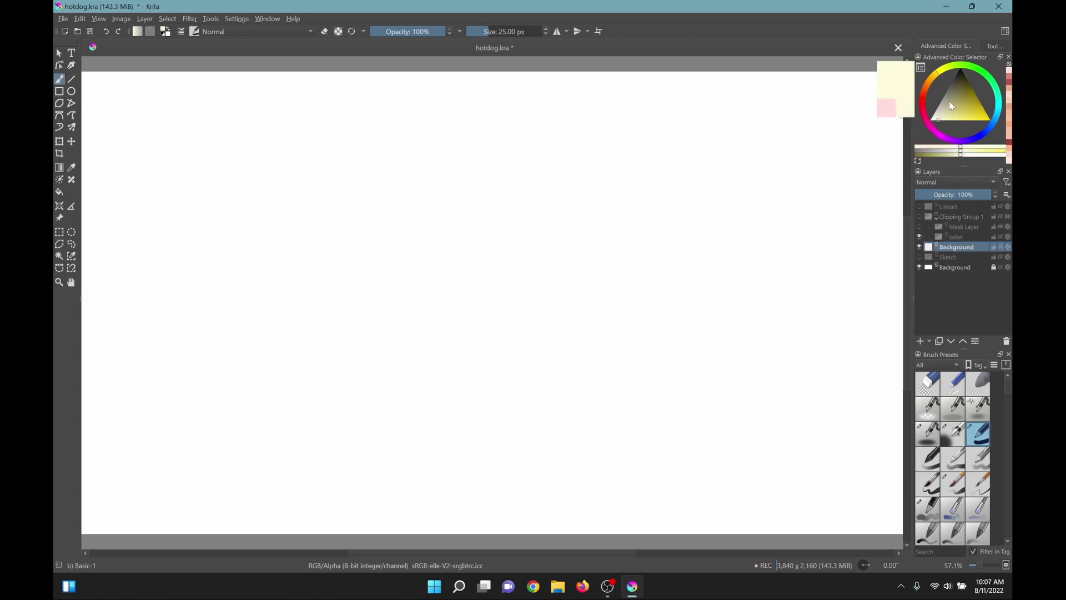
click(965, 120)
key(f)
click(636, 282)
drag(919, 227, 919, 206)
key(b)
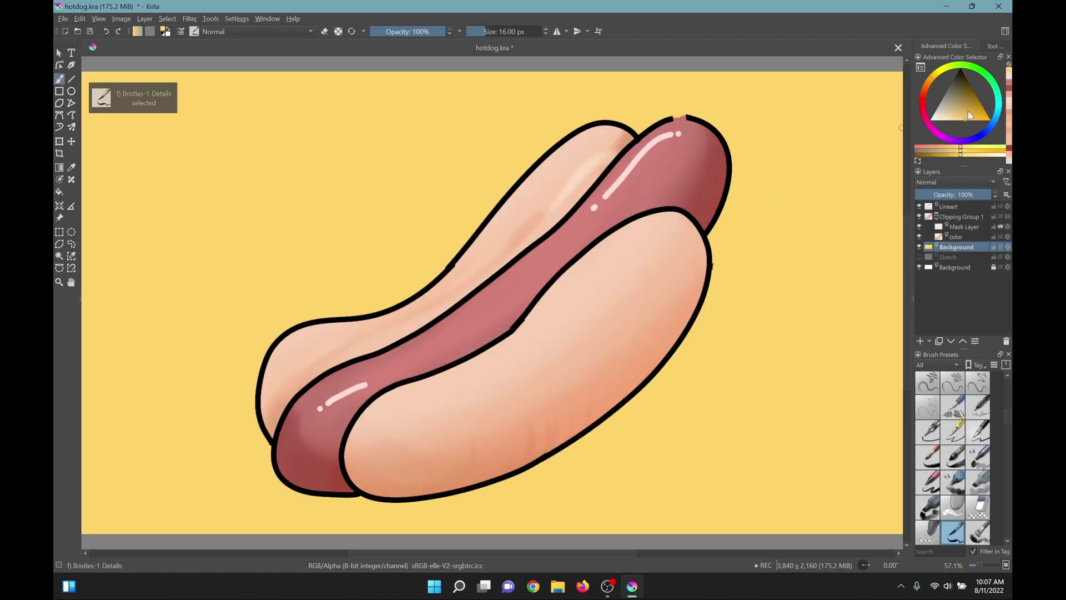
- Choose the Basic-1 brush and set white as the painting color
click(976, 115)
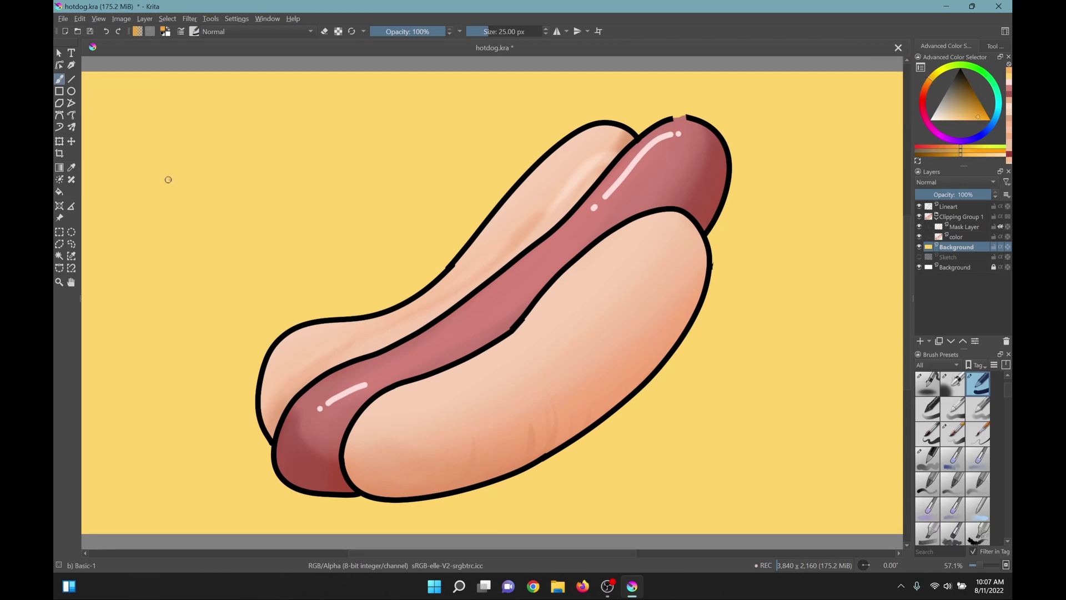
click(979, 107)
click(931, 120)
drag(227, 150, 270, 242)
key(ctrl+z)
mouse_move(208, 166)
mouse_down()
mouse_move(352, 182)
mouse_move(485, 220)
mouse_up()
key(ctrl+z)
- Set the brush smoothing to None
click(994, 47)
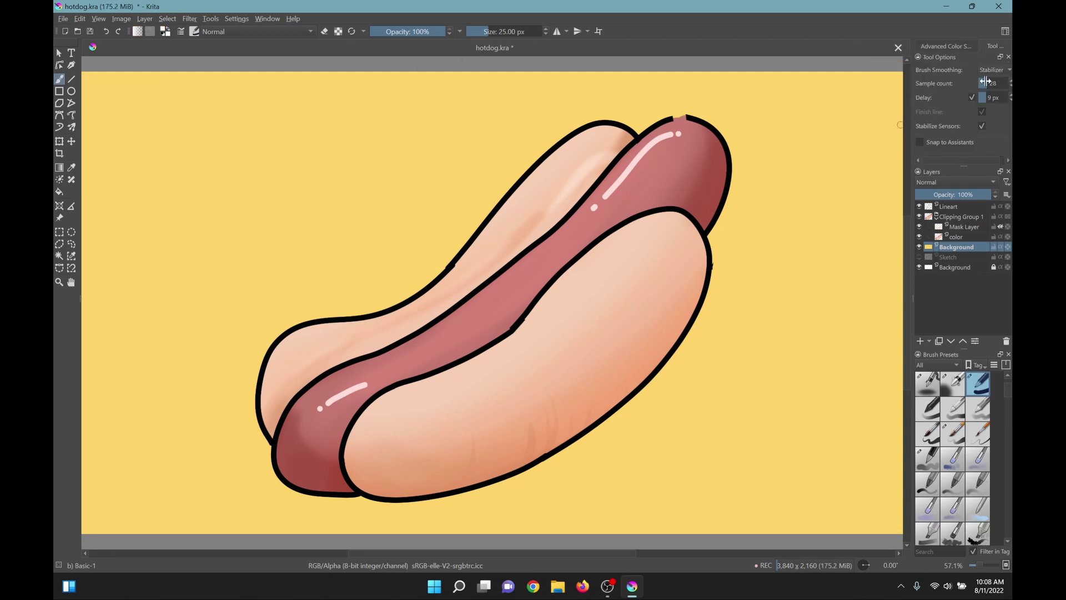
click(994, 70)
click(990, 46)
- Handwrite "Yummy!!" in white on the yellow area above the back bun and save the file
drag(211, 174, 237, 218)
key(ctrl+z)
mouse_move(235, 140)
mouse_down()
mouse_move(341, 168)
mouse_move(455, 160)
mouse_move(503, 165)
mouse_up()
click(493, 180)
scroll(600, 217, down, 1)
key(ctrl+s)
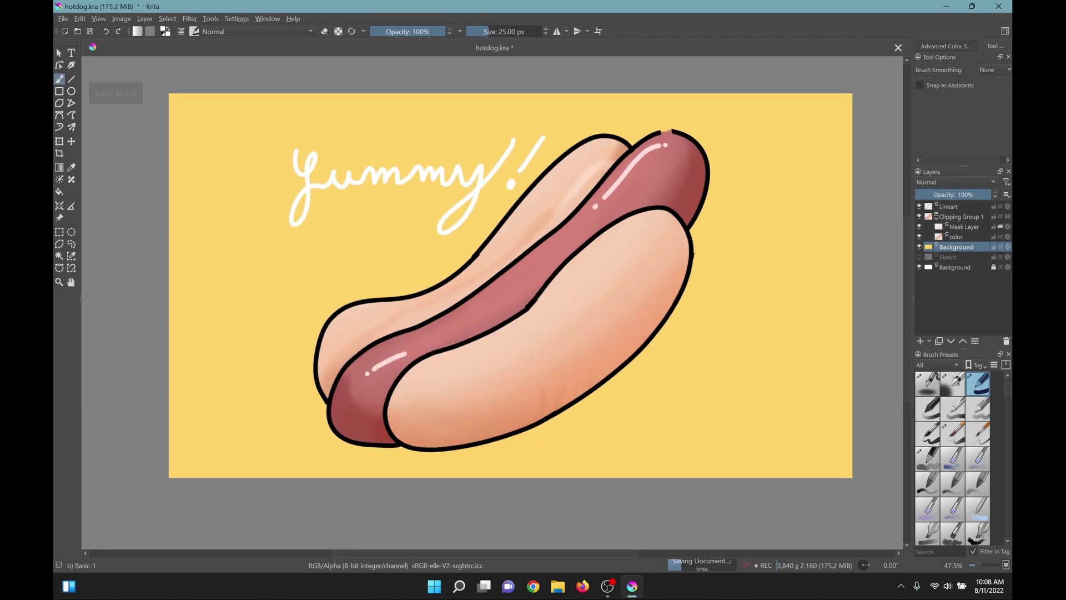
scroll(600, 217, up, 1)
click(920, 341)
drag(961, 247, 966, 213)
double_click(966, 217)
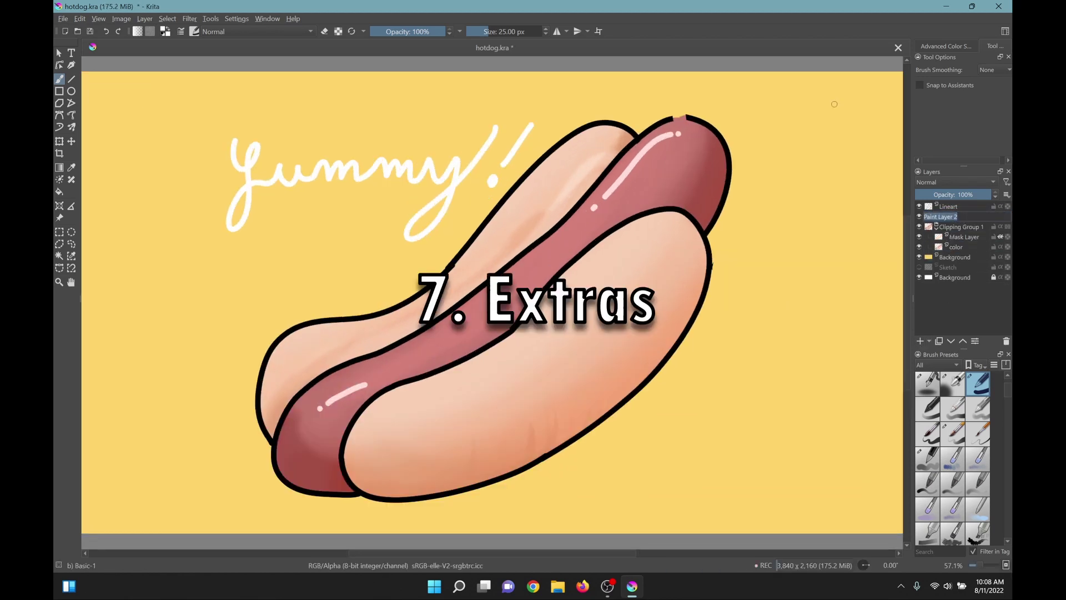
click(944, 182)
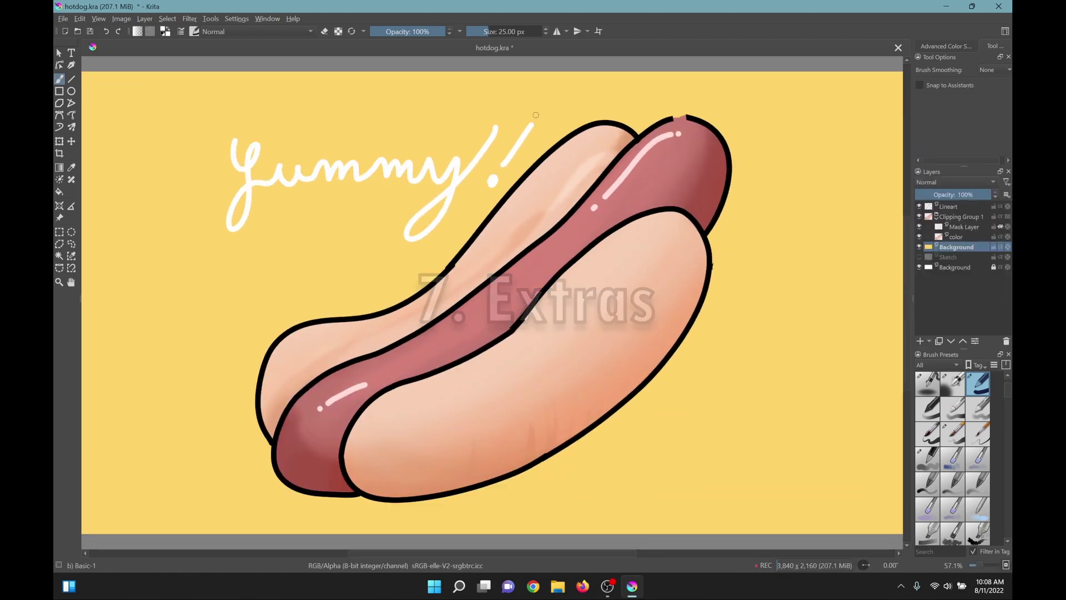
- Save the drawing and add a layer named Fx above the clipping group with the Color Dodge blending mode
scroll(600, 217, down, 1)
key(ctrl+s)
scroll(600, 217, up, 1)
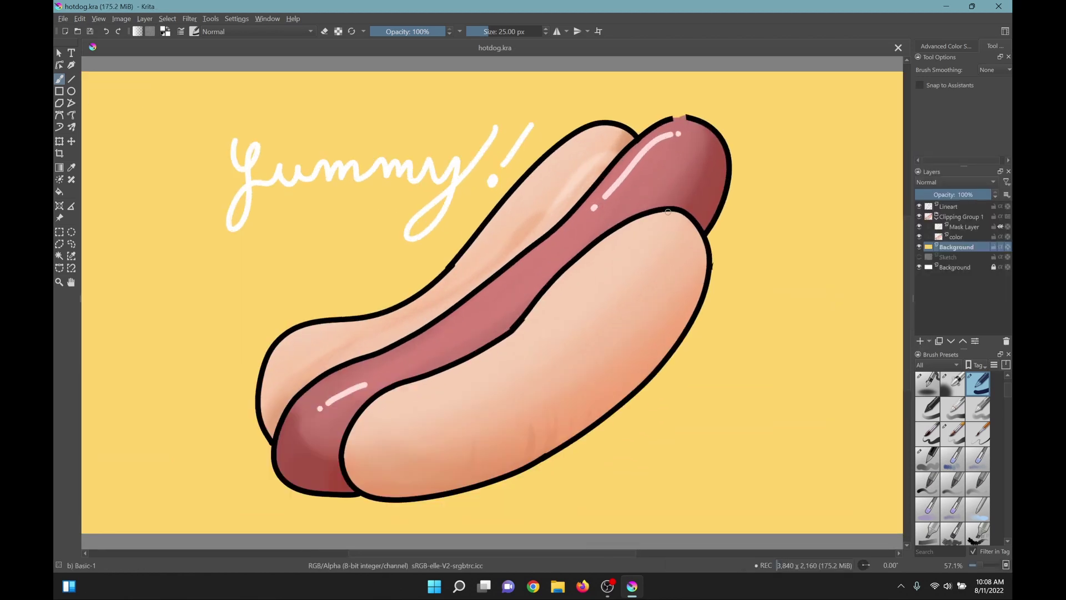
key(Insert)
click(953, 182)
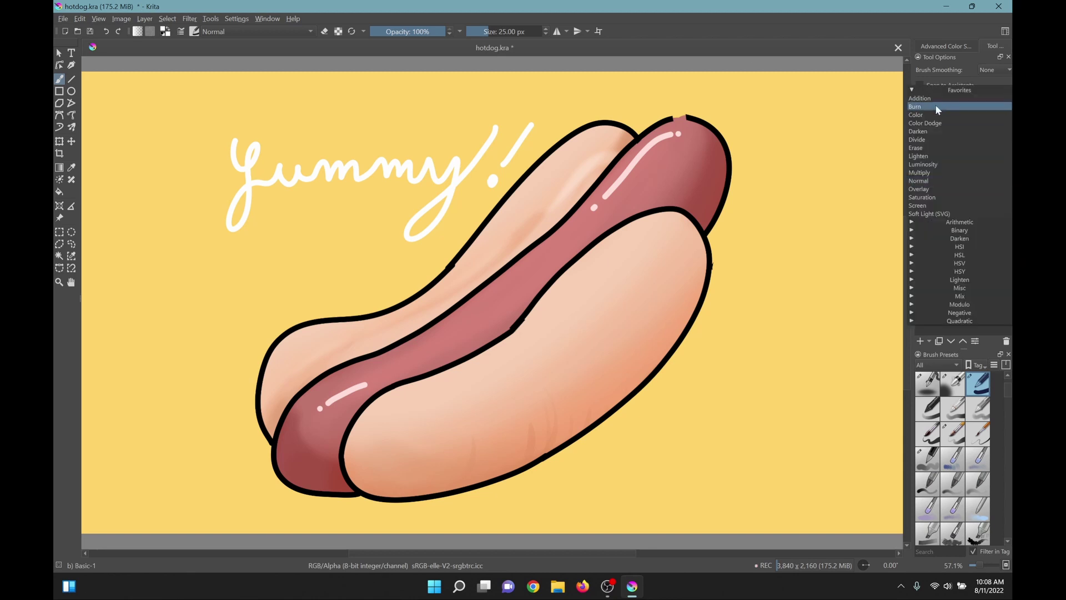
click(944, 125)
- Airbrush a soft golden glow around the "Yummy!!" lettering with the Airbrush Soft brush
click(946, 45)
click(953, 382)
drag(247, 190, 514, 130)
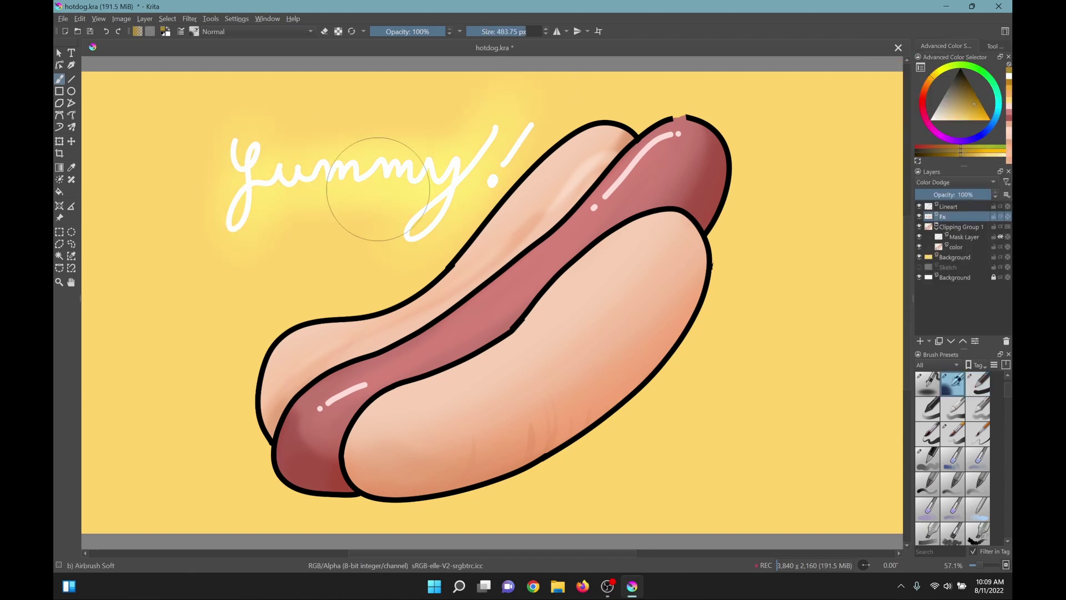
- Airbrush a deep red glow on the Fx layer over the sausage's ends and around its highlights
ctrl+click(414, 356)
drag(355, 389, 433, 325)
right_click(425, 358)
click(421, 376)
drag(324, 339, 294, 404)
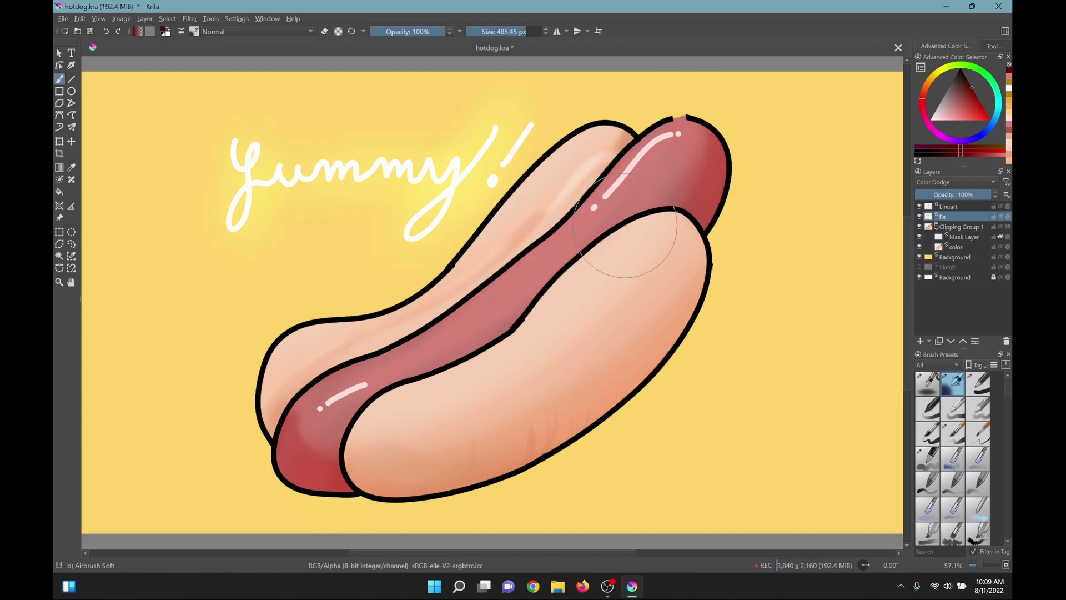
drag(603, 200, 655, 146)
drag(366, 383, 328, 401)
- Sample the front bun's color and choose a darker orange-brown from it
ctrl+click(545, 367)
right_click(545, 369)
click(549, 369)
drag(411, 450, 605, 400)
key(ctrl+z)
drag(278, 333, 436, 272)
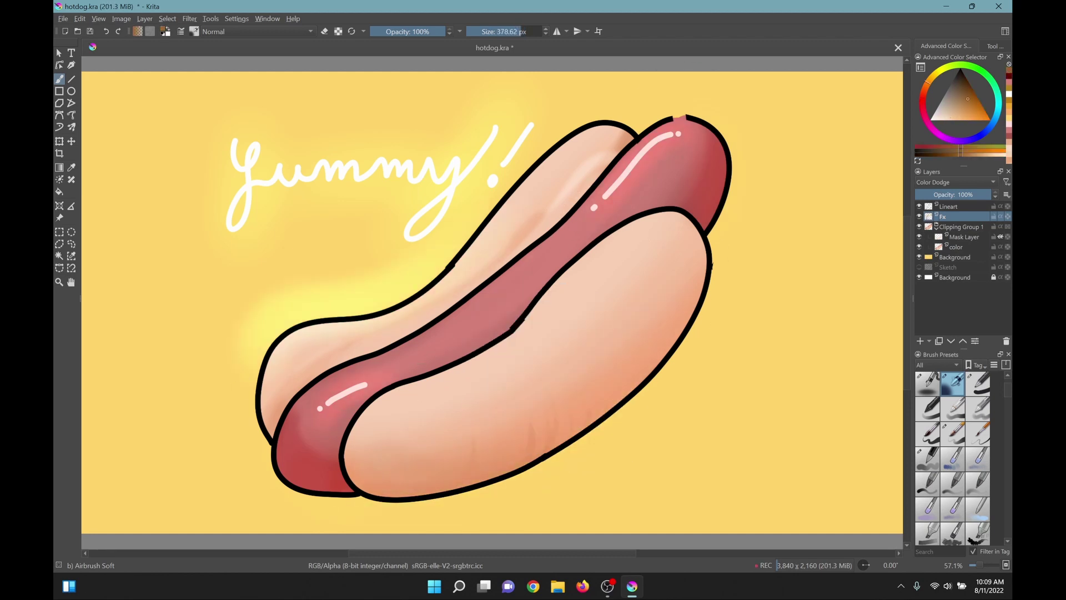
key(ctrl+z)
- Airbrush a glow along the back bun's upper edge and around both ends of the hot dog, and save the file
drag(597, 142, 272, 408)
scroll(640, 181, down, 2)
drag(328, 369, 381, 435)
mouse_move(680, 128)
mouse_down()
mouse_move(726, 190)
mouse_move(689, 242)
mouse_up()
key(2)
key(ctrl+s)
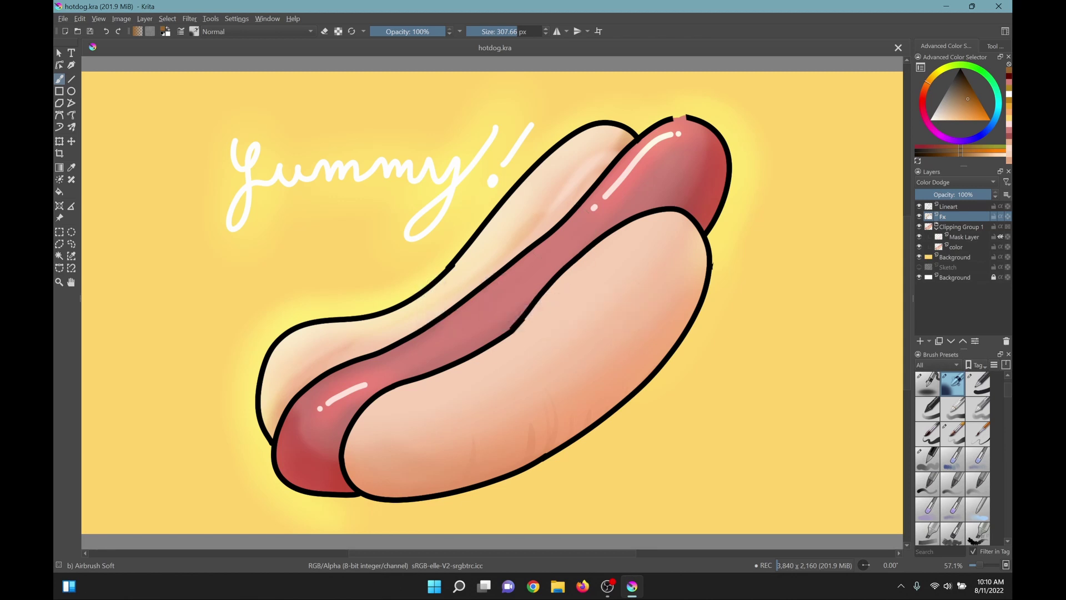
- Save a copy of the hot dog drawing as a PNG image in the Pngs folder
key(ctrl+shift+s)
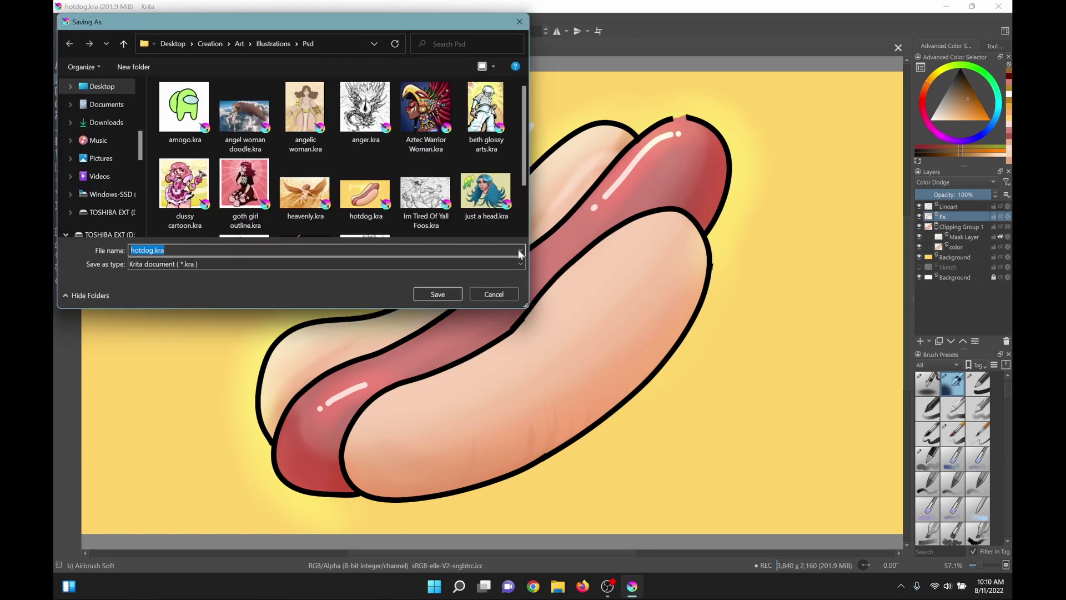
click(273, 44)
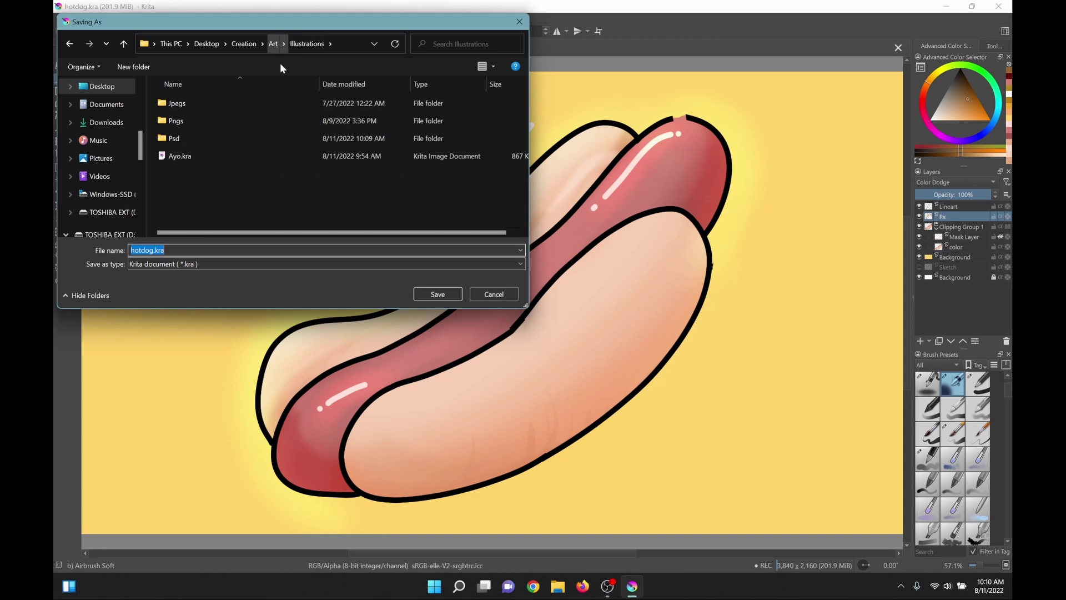
double_click(275, 120)
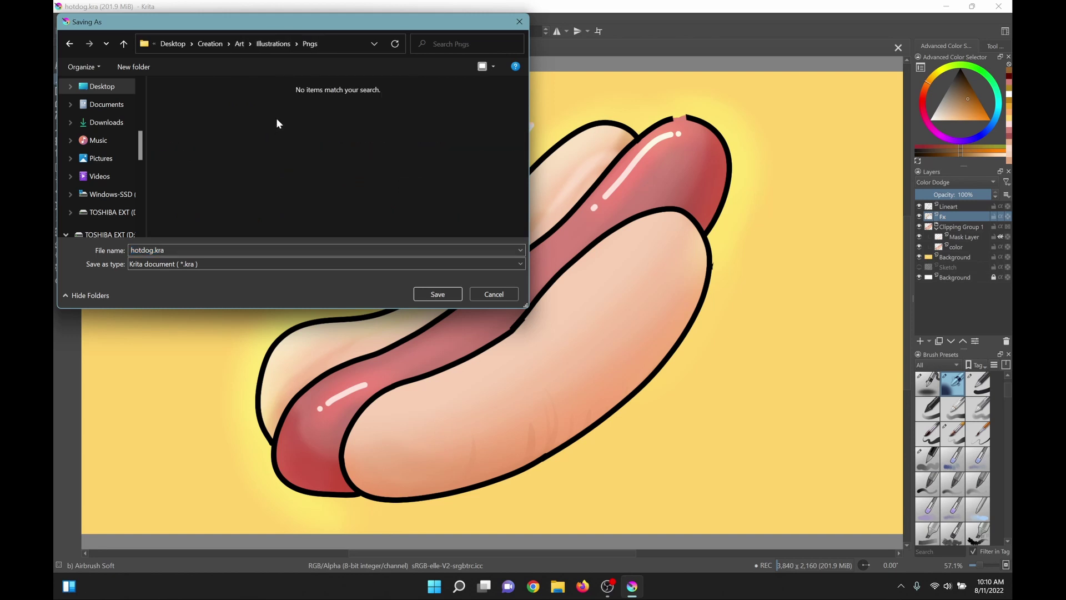
click(422, 264)
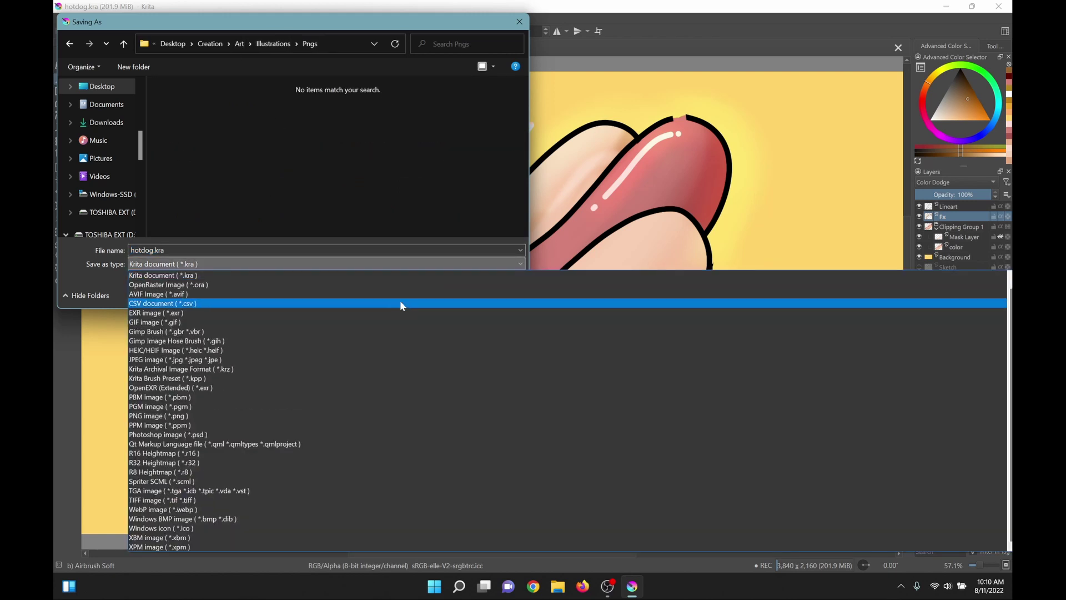
click(333, 416)
click(443, 290)
- Save a copy of the drawing as a JPEG image in the Jpegs folder at 90% quality
click(62, 19)
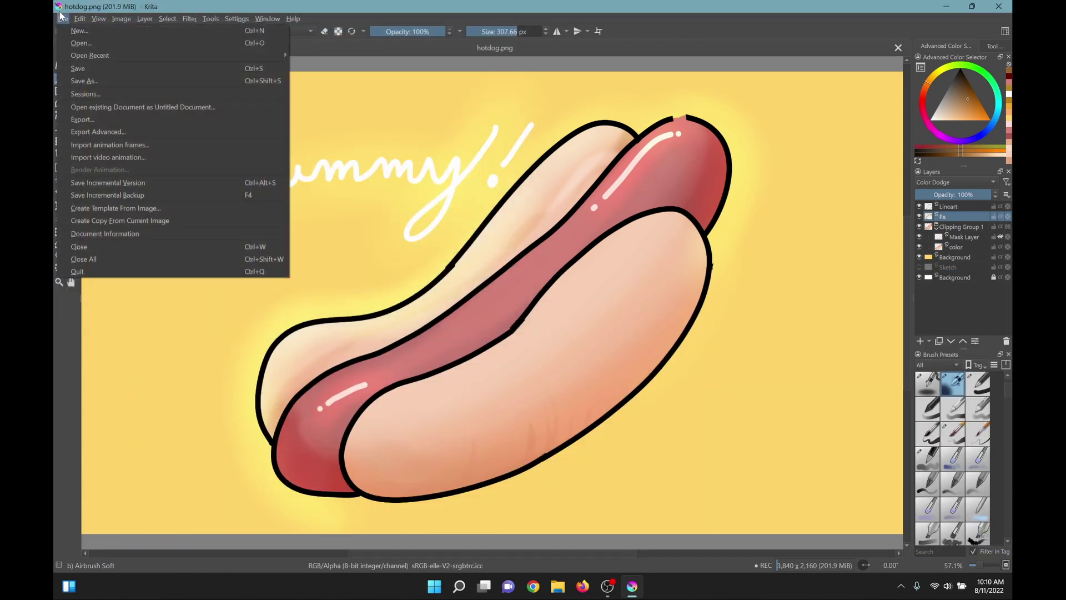
click(115, 79)
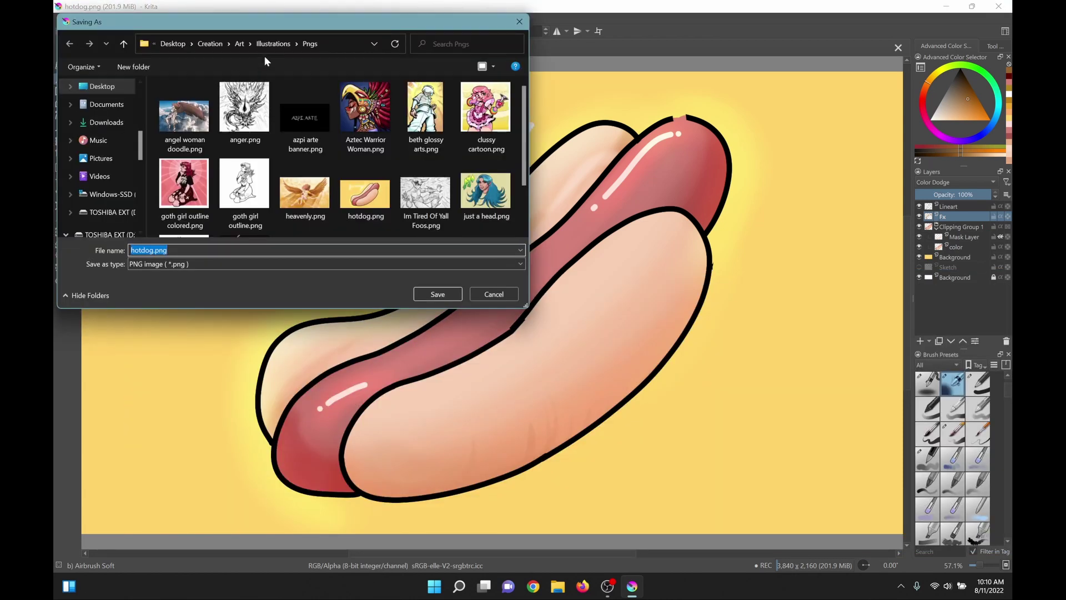
click(264, 44)
double_click(221, 110)
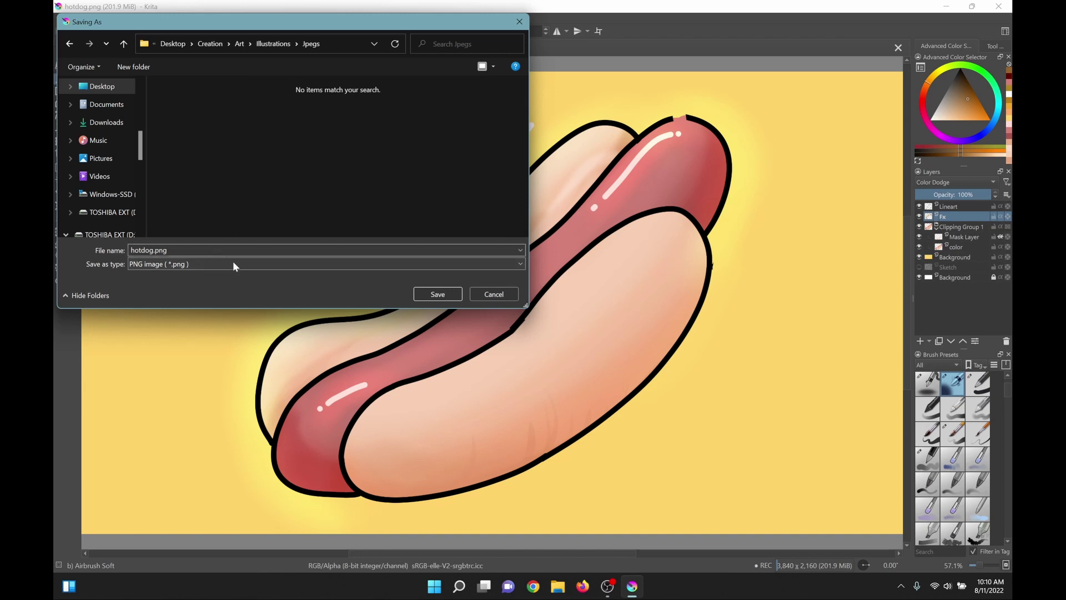
click(325, 265)
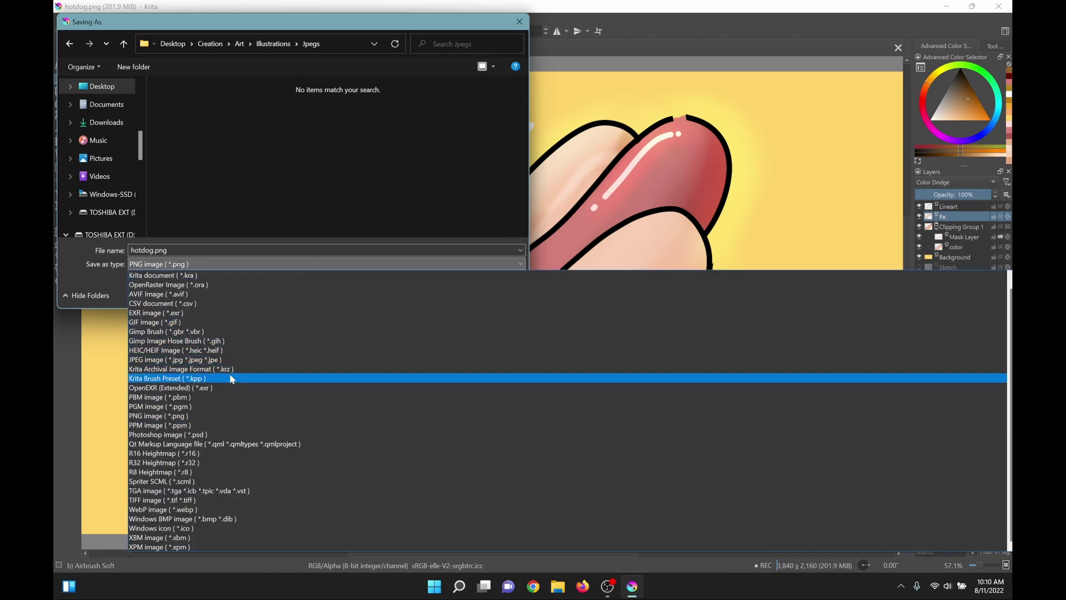
click(231, 376)
click(437, 294)
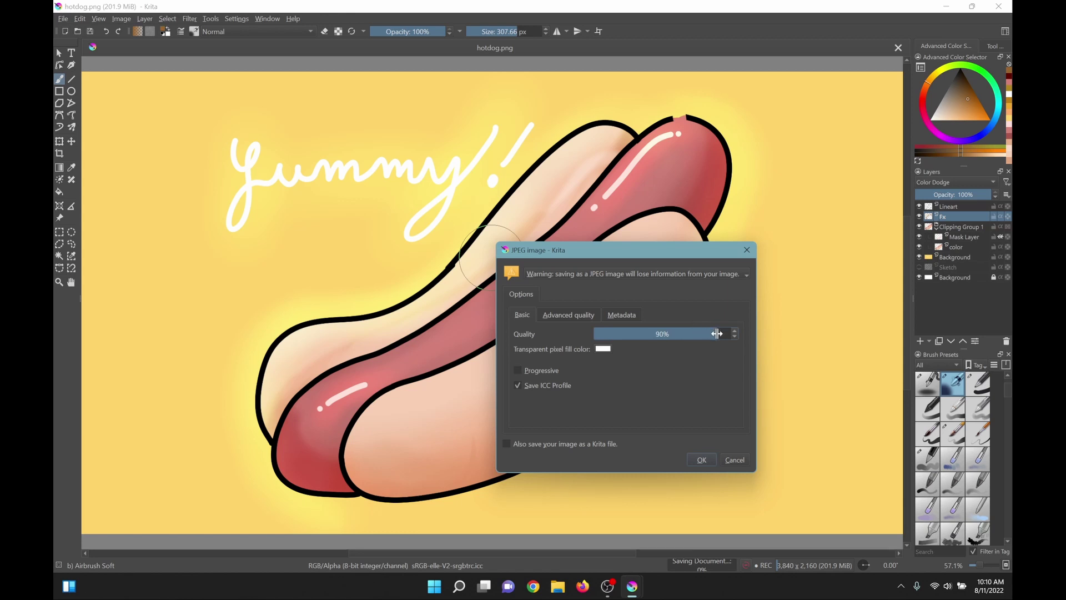
click(714, 457)
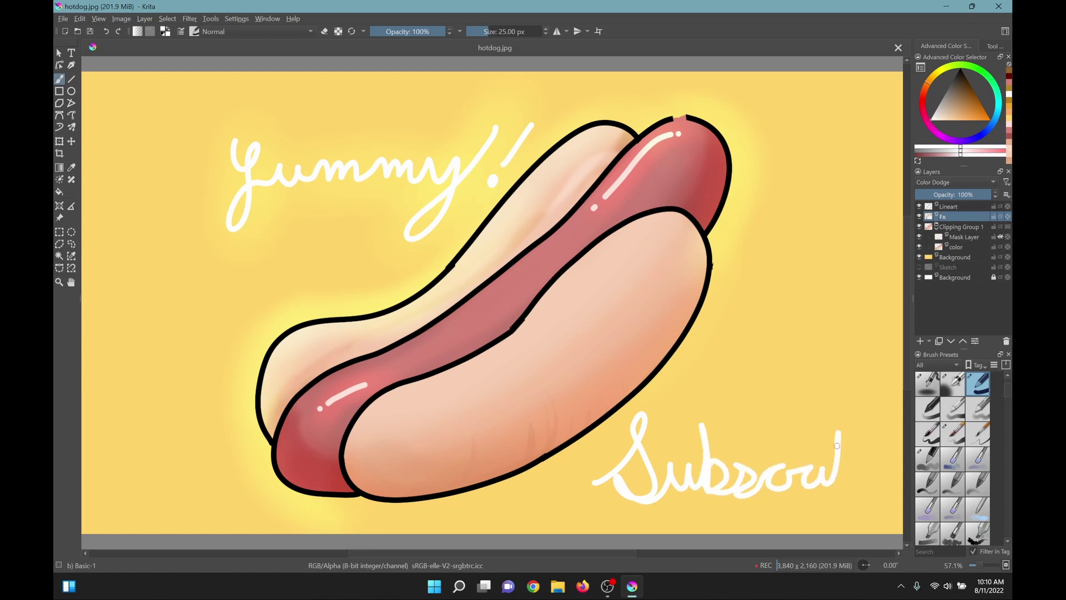
- Handwrite "Subscribe" in white on the yellow area below the front bun with the Basic-1 brush
drag(853, 487, 883, 465)
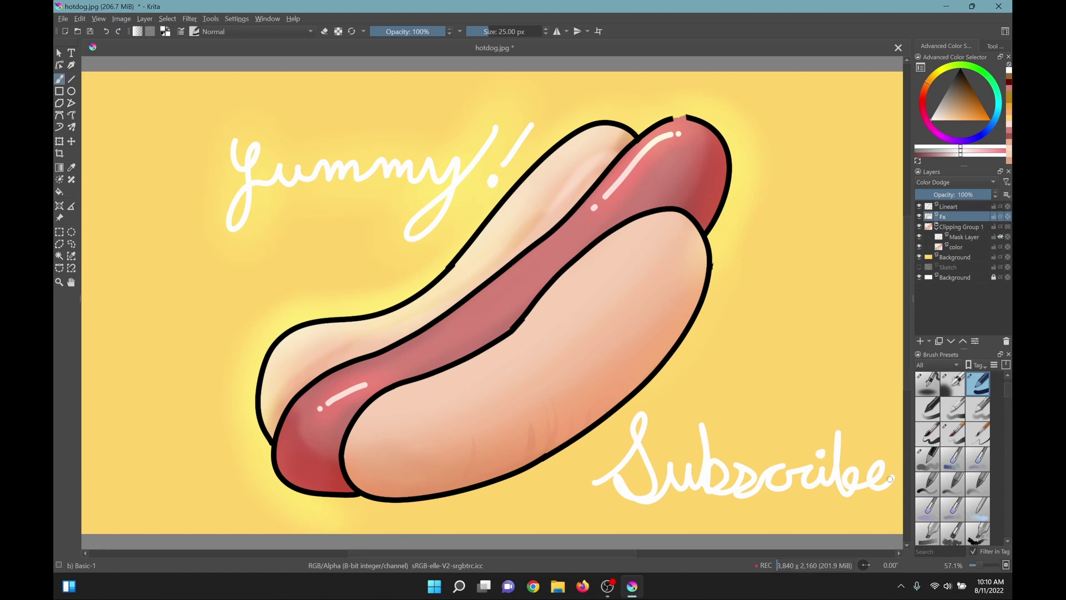